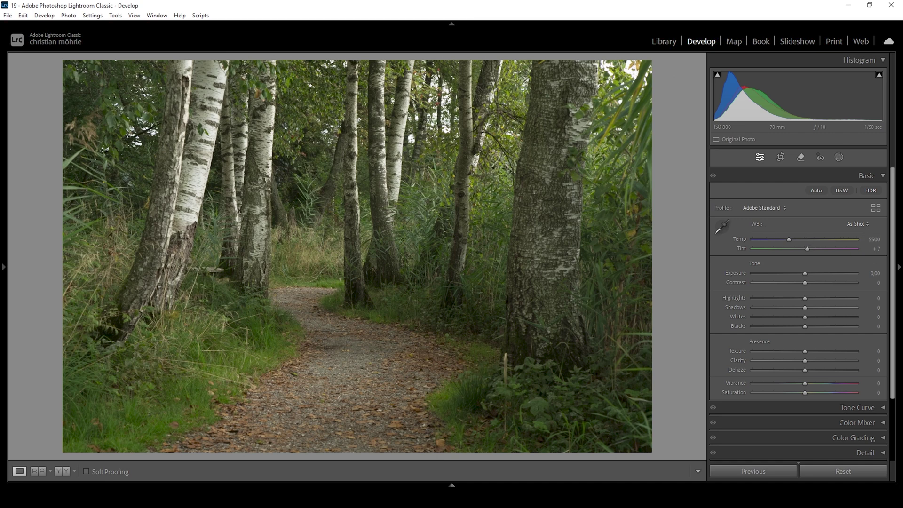
Set the photo's basic tone: Exposure +0.75, Highlights −100, Shadows +36, Whites +7 and Blacks +13, checking the whites for clipping
drag(805, 275, 812, 275)
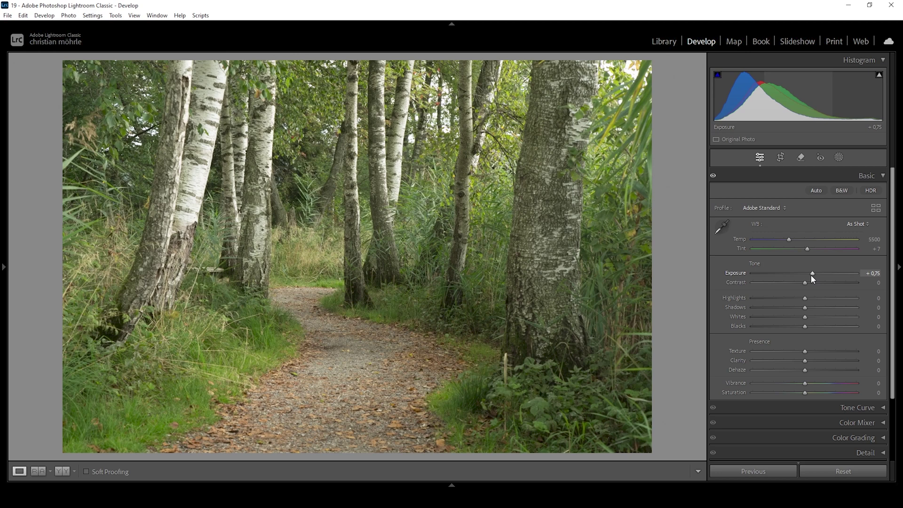
click(879, 78)
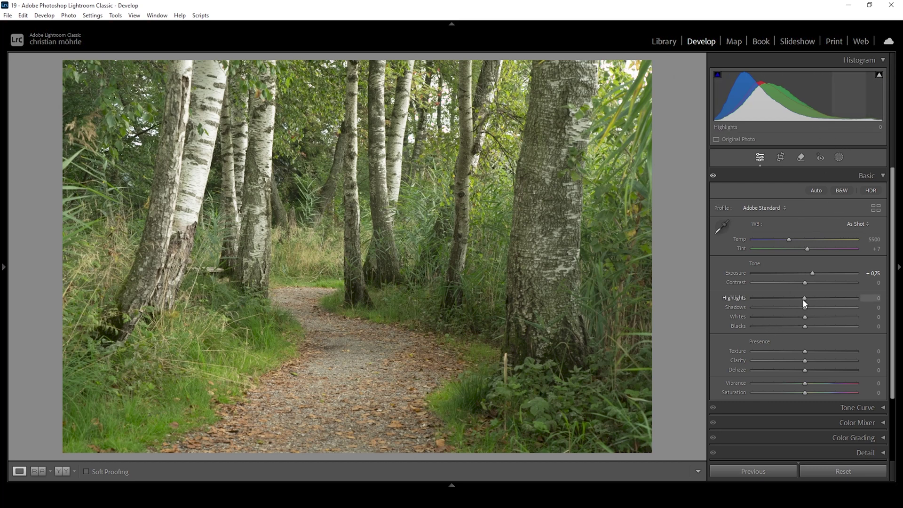
drag(800, 299, 690, 292)
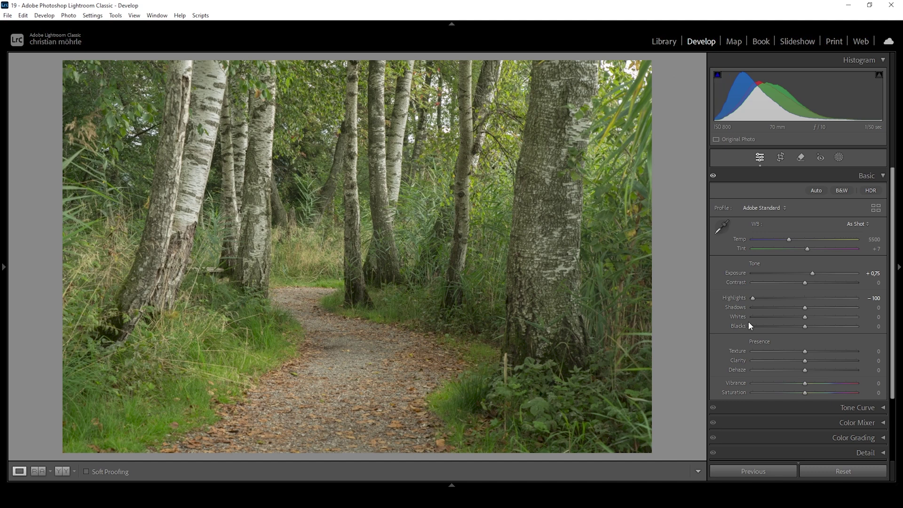
drag(808, 309, 814, 326)
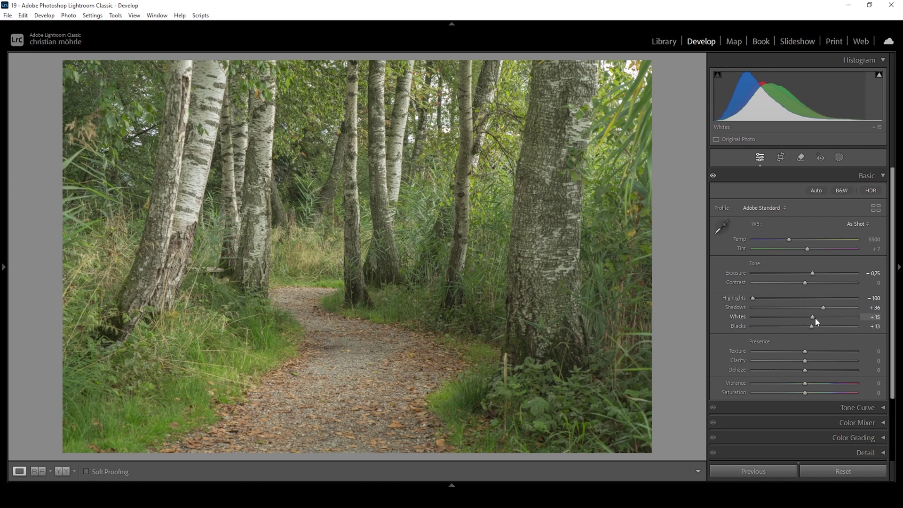
drag(815, 318, 811, 318)
alt+click(811, 318)
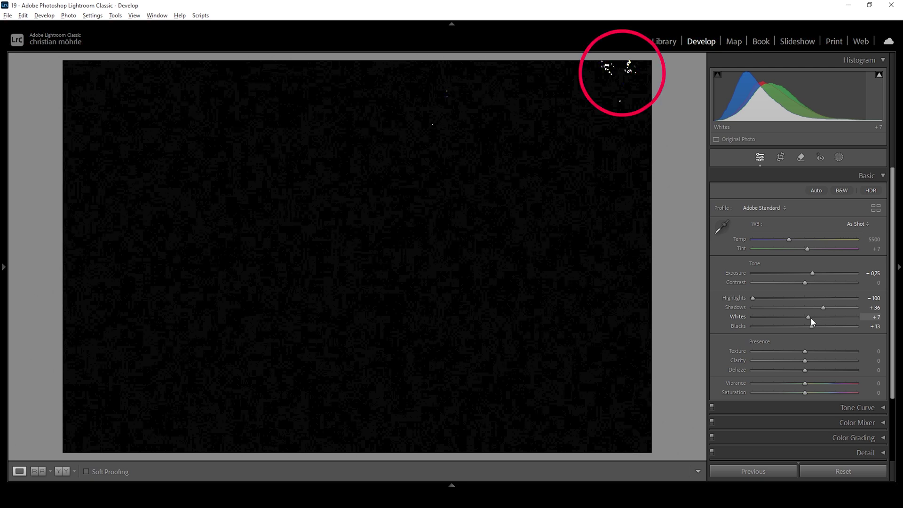
drag(811, 322, 812, 321)
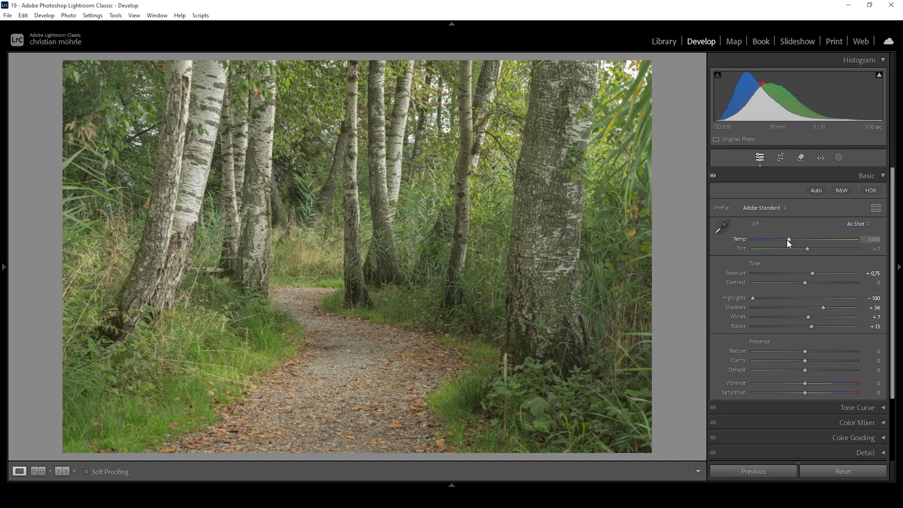
Warm the photo to Temp 6050, set Texture to +4 and both Clarity and Dehaze to −7, and compare before and after
drag(789, 239, 794, 239)
drag(794, 239, 795, 239)
drag(804, 353, 807, 352)
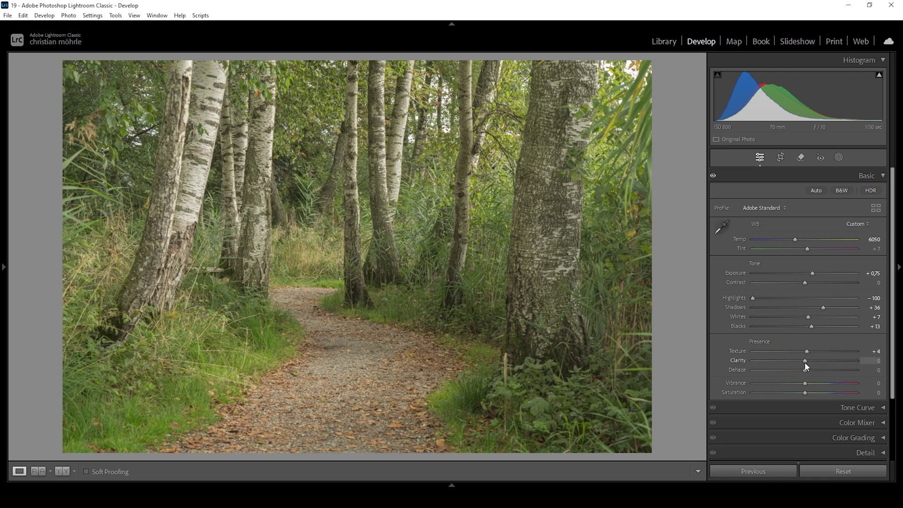
drag(803, 362, 802, 371)
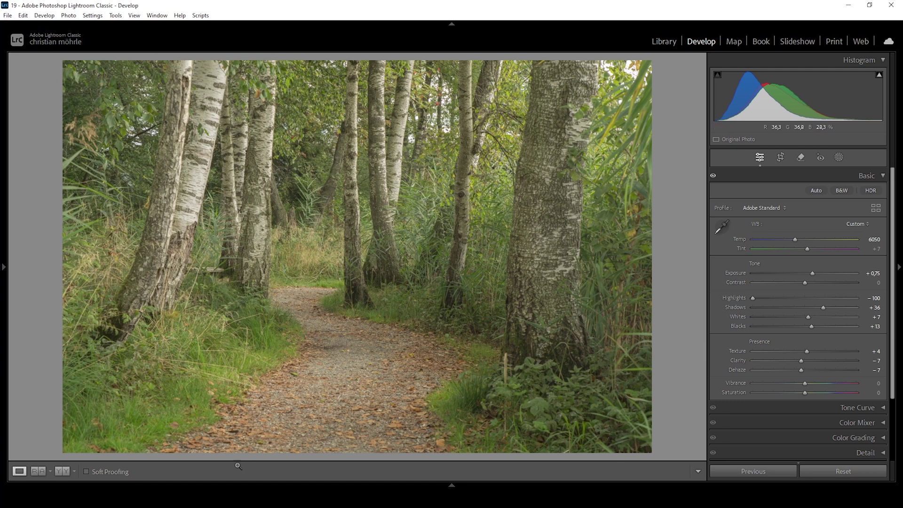
click(70, 472)
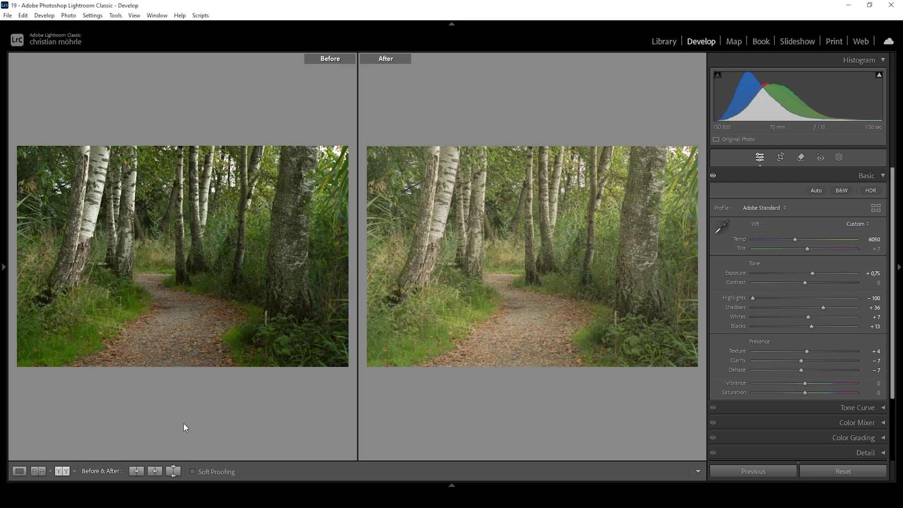
click(20, 470)
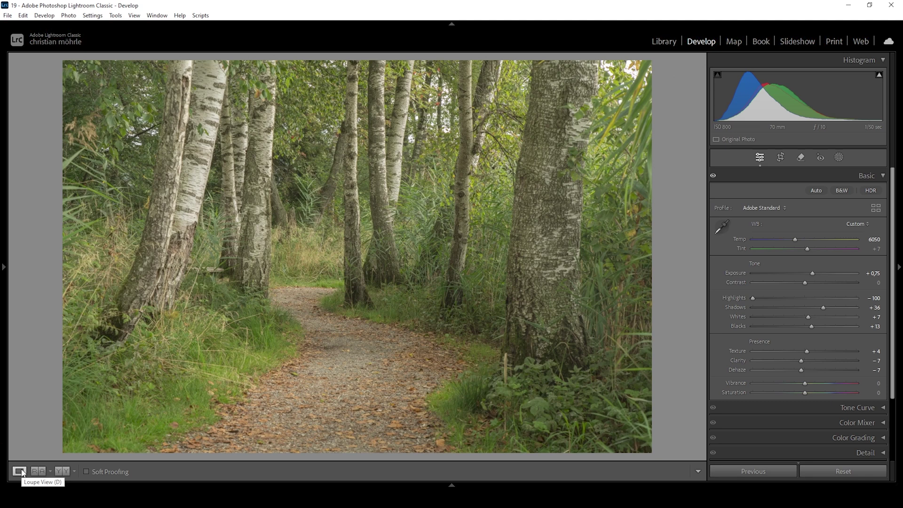
Create a Color Range mask sampled from the green grass beside the path's left edge and refine it to 70
click(838, 158)
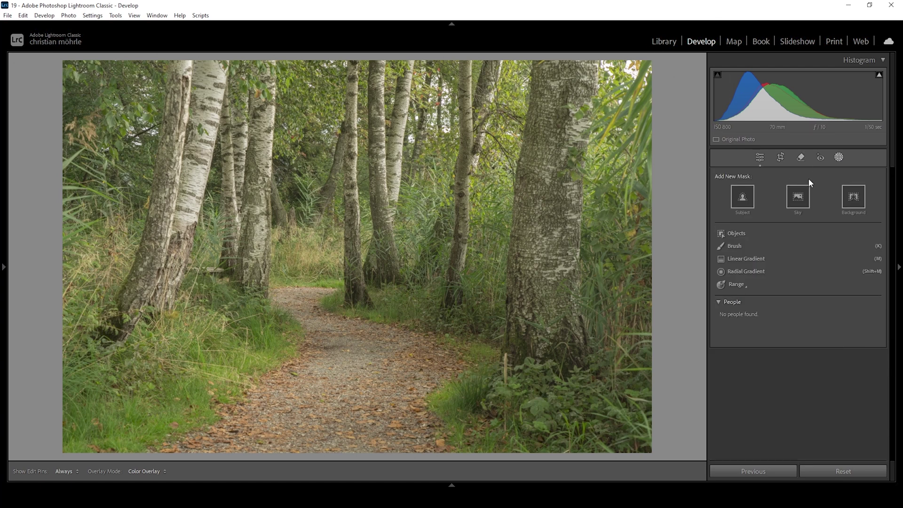
click(739, 284)
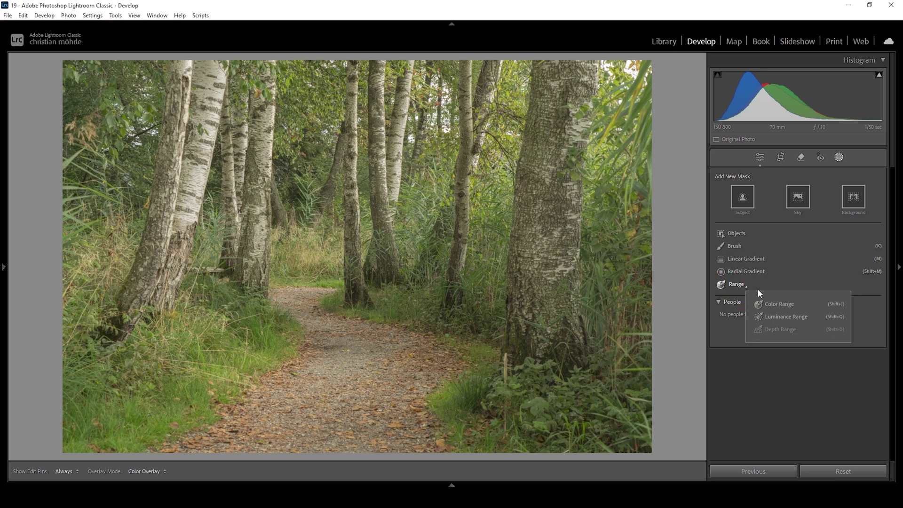
click(779, 304)
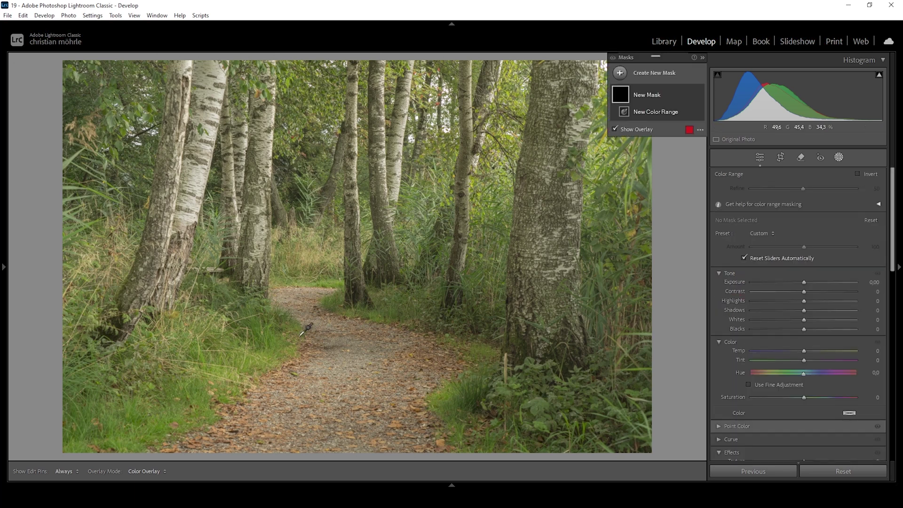
click(273, 340)
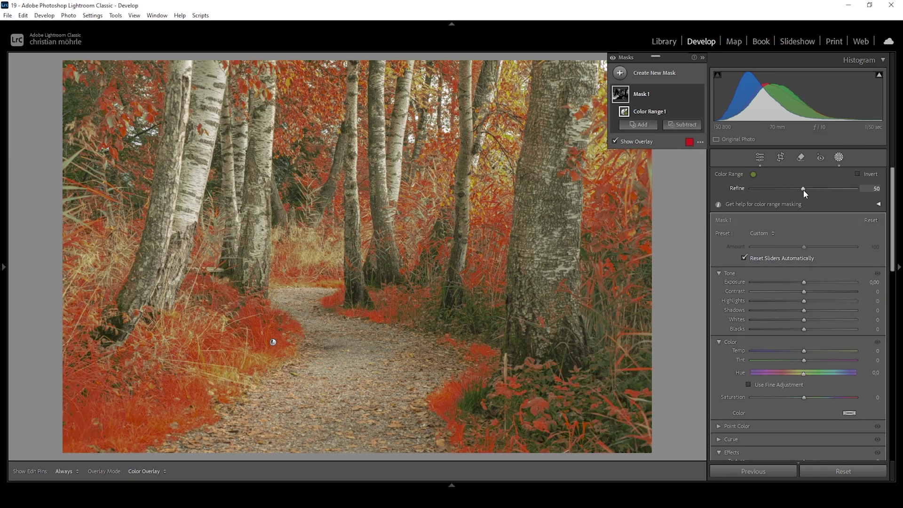
drag(810, 188, 811, 189)
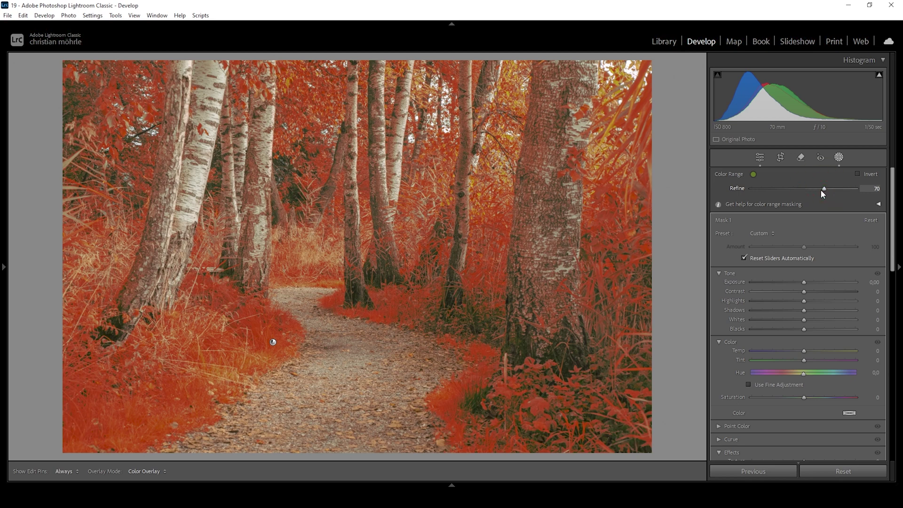
drag(820, 190, 820, 190)
Brighten and enrich the masked greens by setting Whites to 35 and Saturation to 32
drag(804, 323, 821, 322)
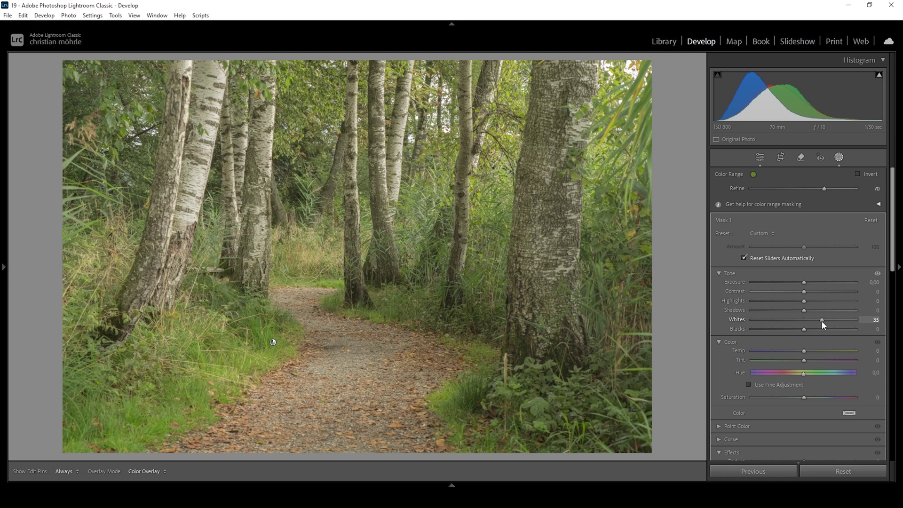
drag(822, 320, 823, 320)
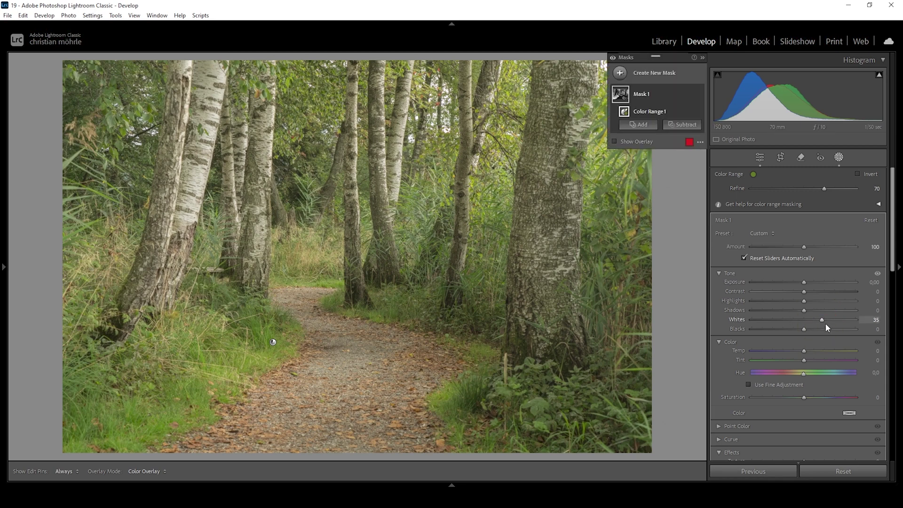
drag(804, 399, 819, 398)
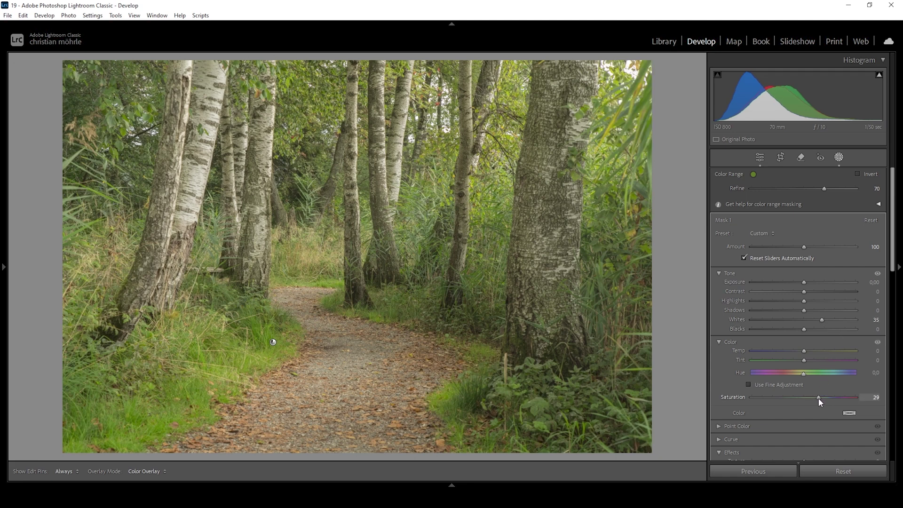
drag(821, 399, 821, 399)
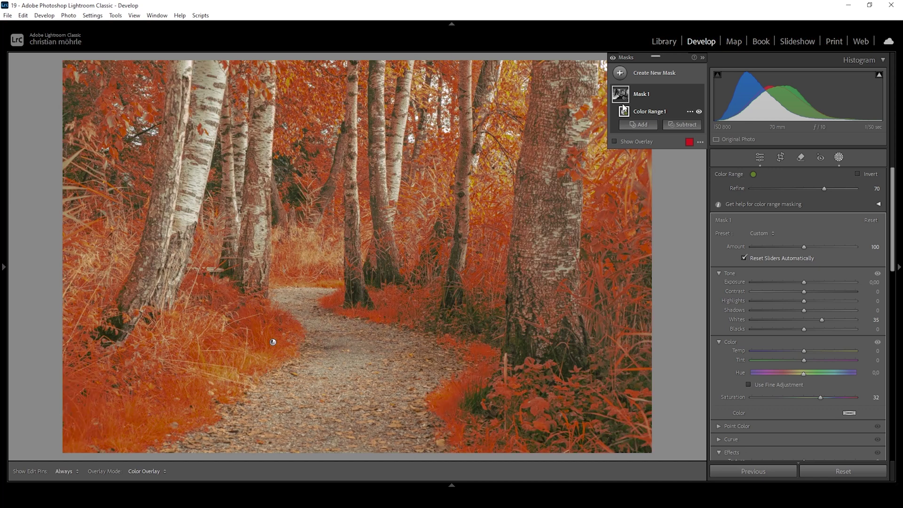
Add a second Color Range mask sampled from the bright yellow-green foliage at the photo's upper edge, refined to 37
click(622, 73)
click(678, 202)
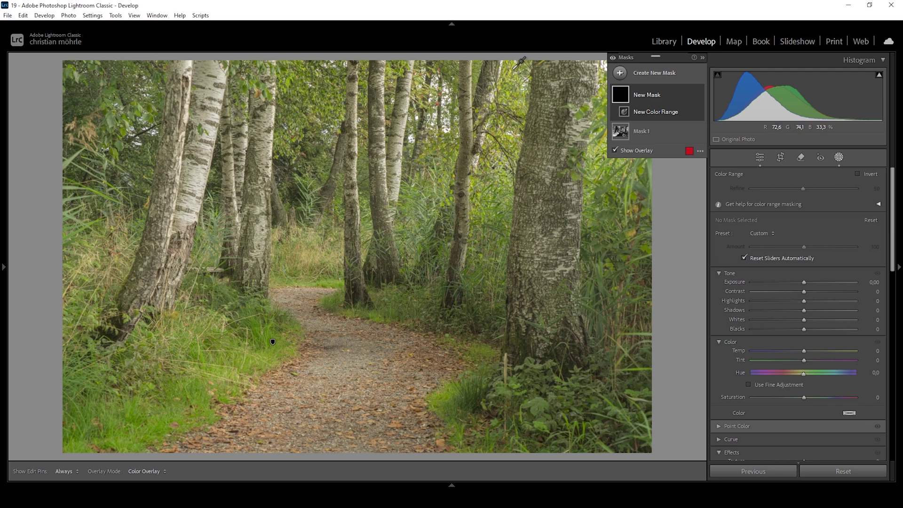
click(509, 70)
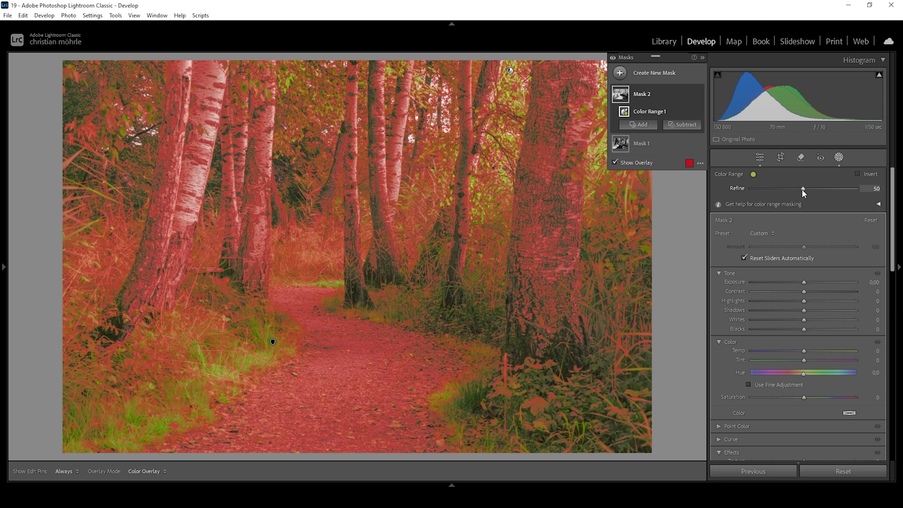
drag(802, 190, 788, 188)
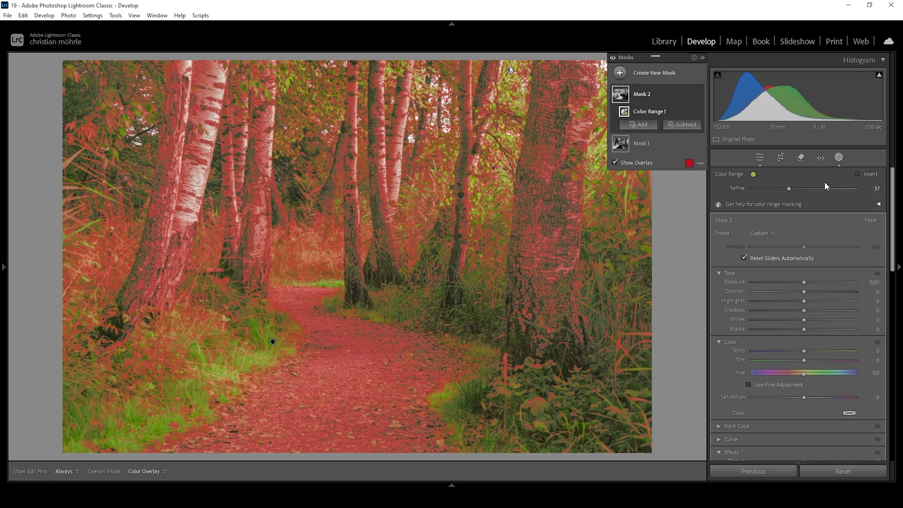
Subtract the gravel path from the second color range mask by painting over it with a brush
click(682, 124)
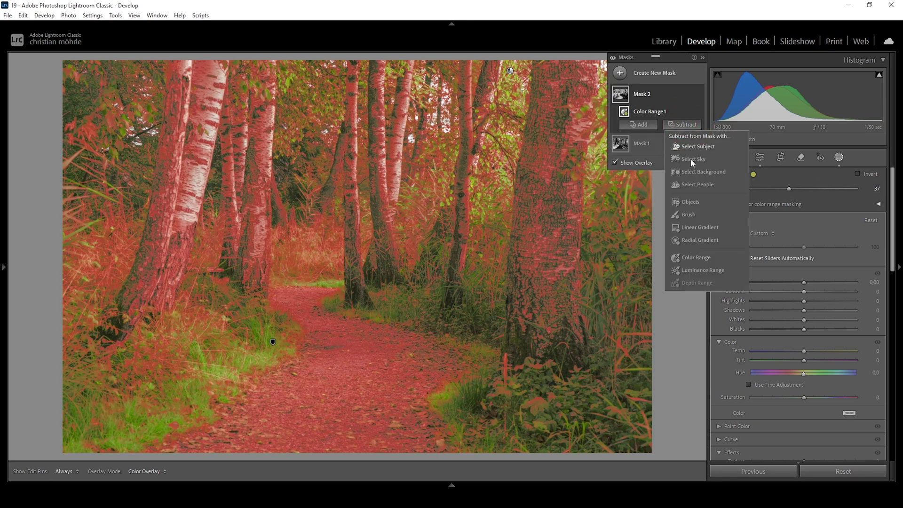
click(703, 214)
scroll(303, 400, up, 5)
mouse_move(203, 449)
mouse_down()
mouse_move(274, 424)
mouse_move(335, 379)
mouse_move(282, 383)
mouse_move(259, 413)
mouse_move(298, 395)
mouse_move(264, 429)
mouse_move(286, 451)
mouse_move(348, 438)
mouse_move(407, 444)
mouse_move(409, 455)
mouse_move(453, 369)
mouse_move(405, 354)
mouse_move(365, 358)
mouse_move(323, 339)
mouse_move(363, 344)
mouse_up()
key(h)
key(h)
scroll(329, 353, down, 2)
mouse_move(311, 361)
mouse_down()
mouse_move(358, 300)
mouse_move(321, 297)
mouse_up()
drag(453, 349, 472, 349)
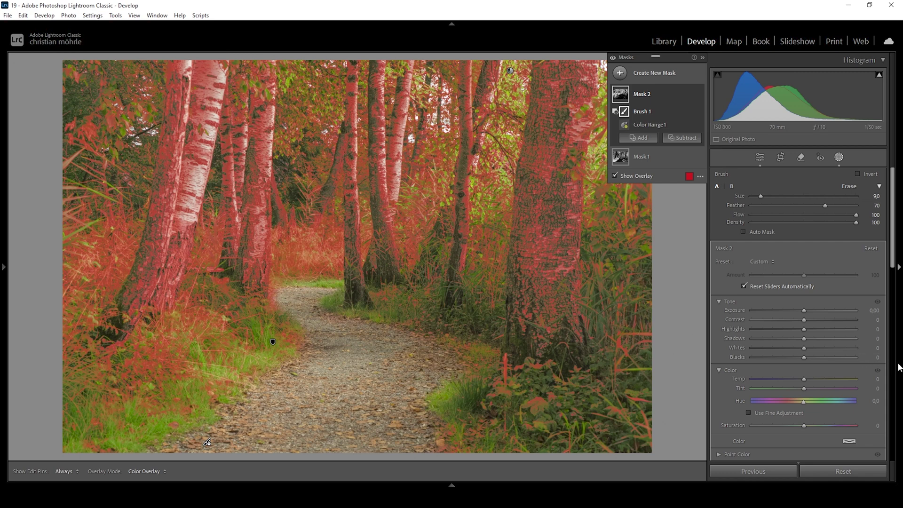
Set Whites to 32, Temp to 18 and Saturation to 20 for the second mask
click(805, 350)
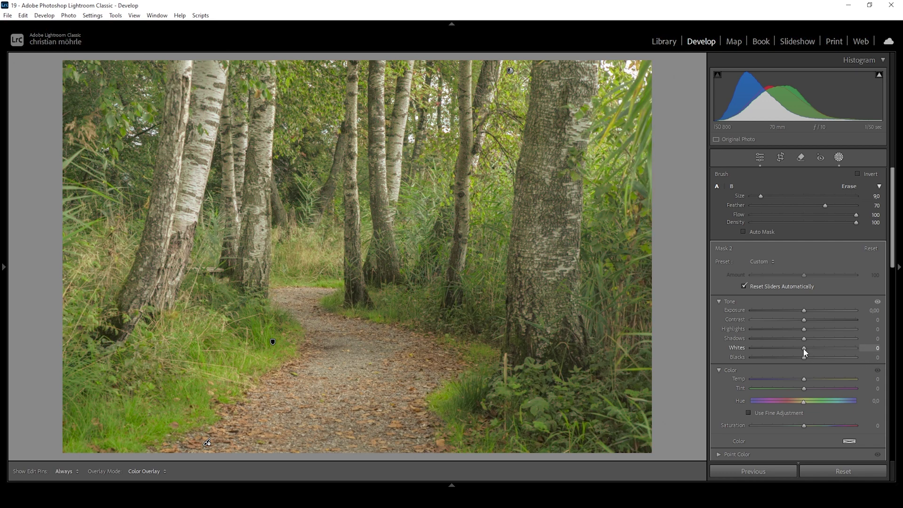
drag(813, 349, 822, 355)
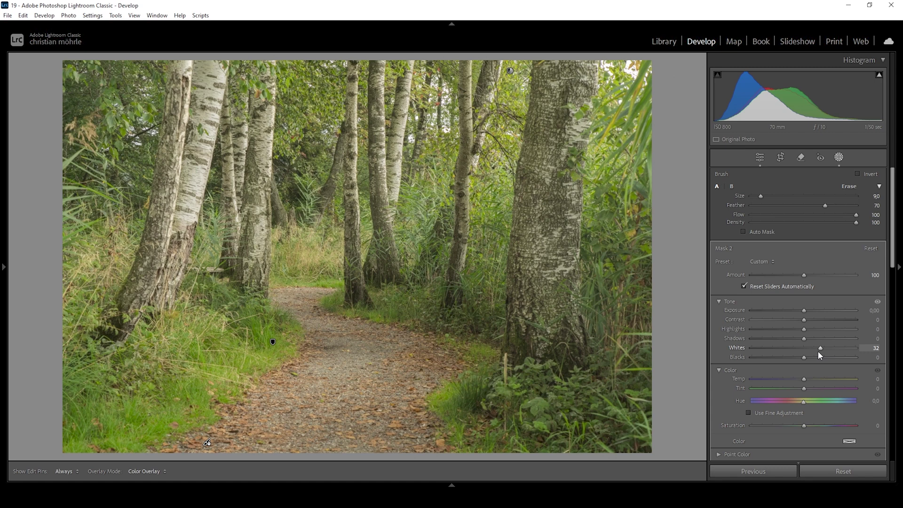
drag(805, 380, 809, 380)
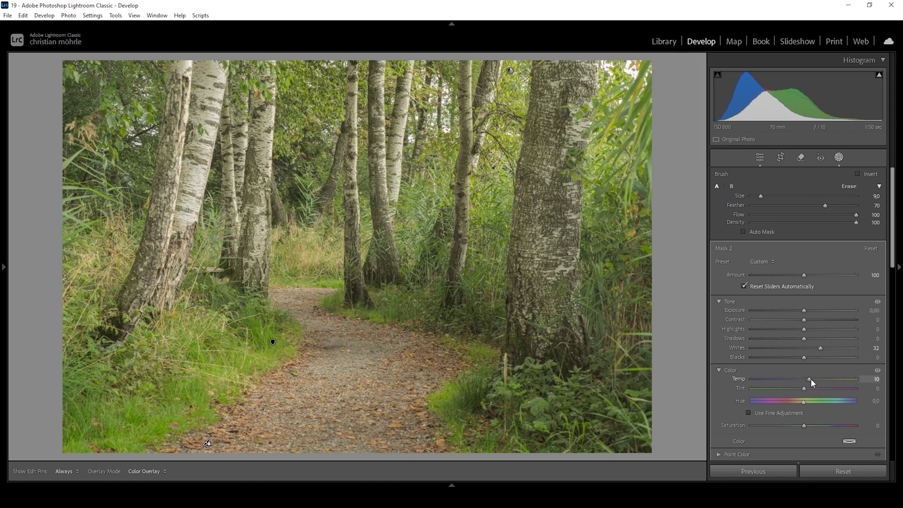
drag(811, 381, 815, 383)
drag(812, 377, 812, 377)
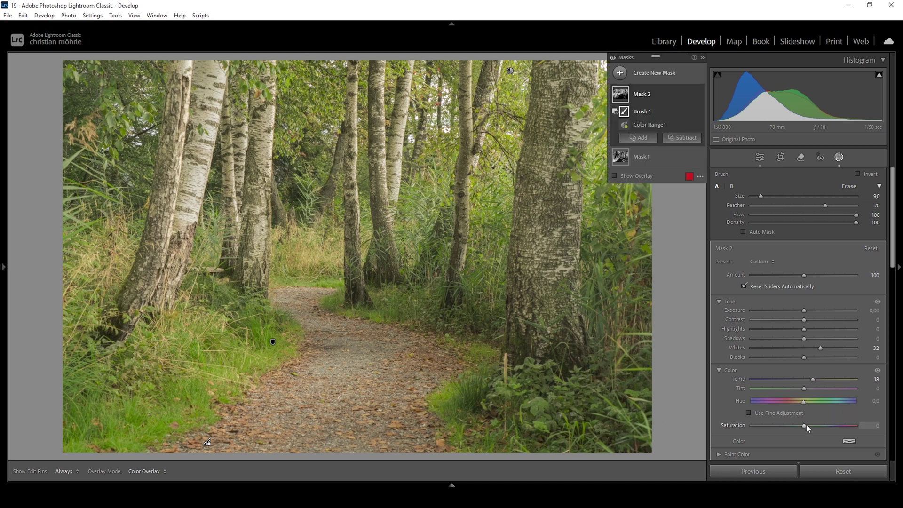
drag(806, 424, 816, 428)
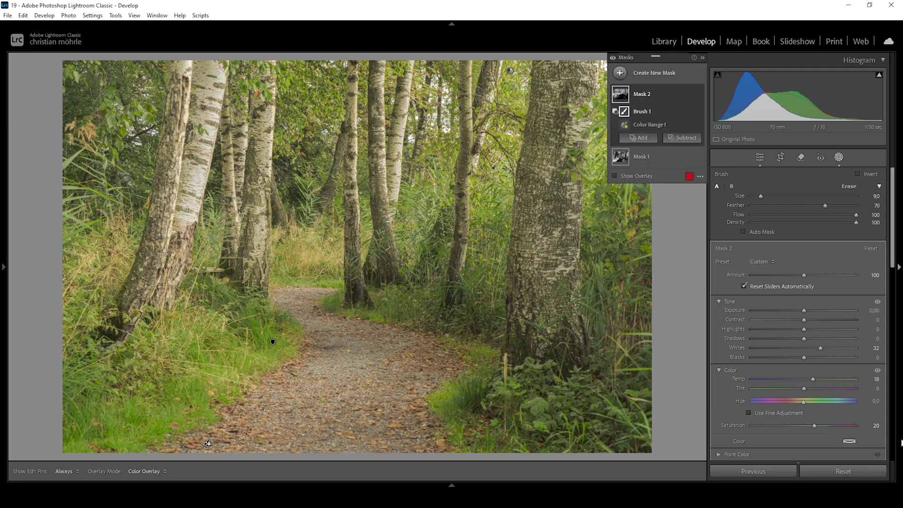
Add a horizontal Linear Gradient mask covering the photo's left side and fading out near the large right-hand trunk
click(620, 73)
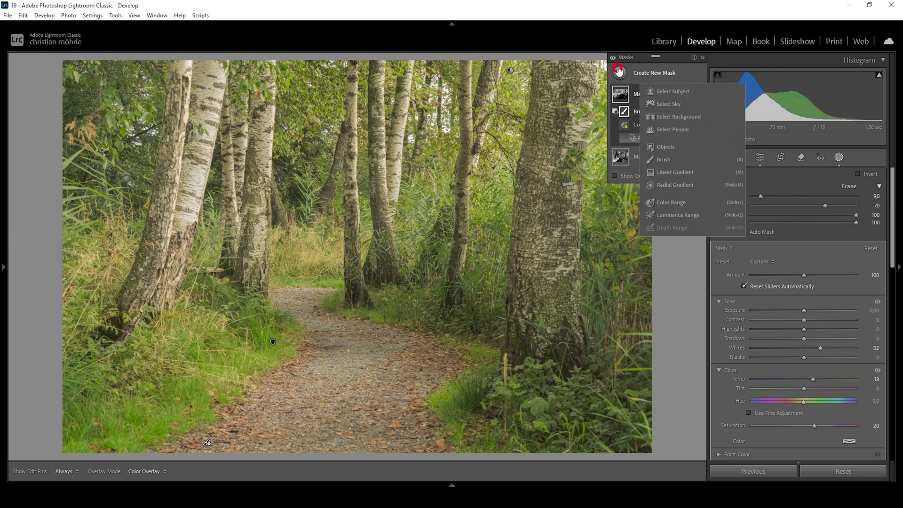
click(675, 172)
drag(248, 233, 504, 229)
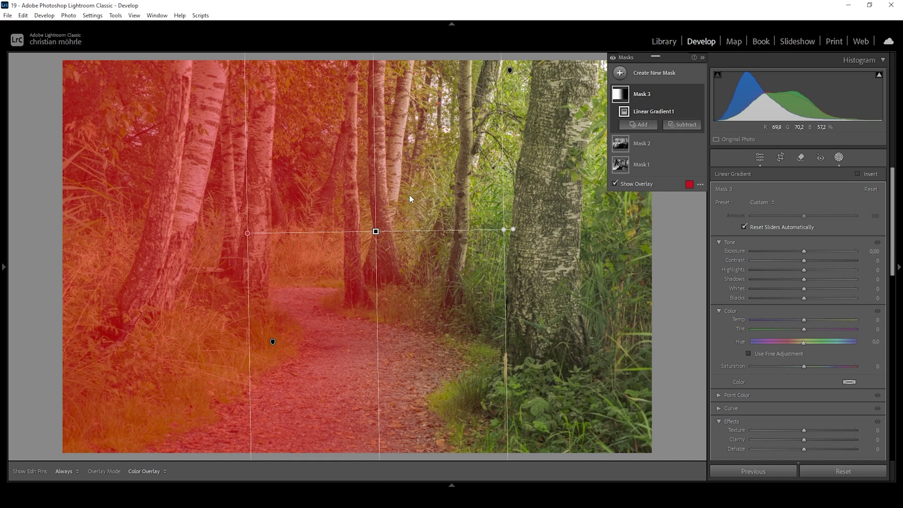
Darken the gradient-masked left side with Exposure −0.56 and Shadows −100, and set Blacks to 2
drag(803, 251, 653, 282)
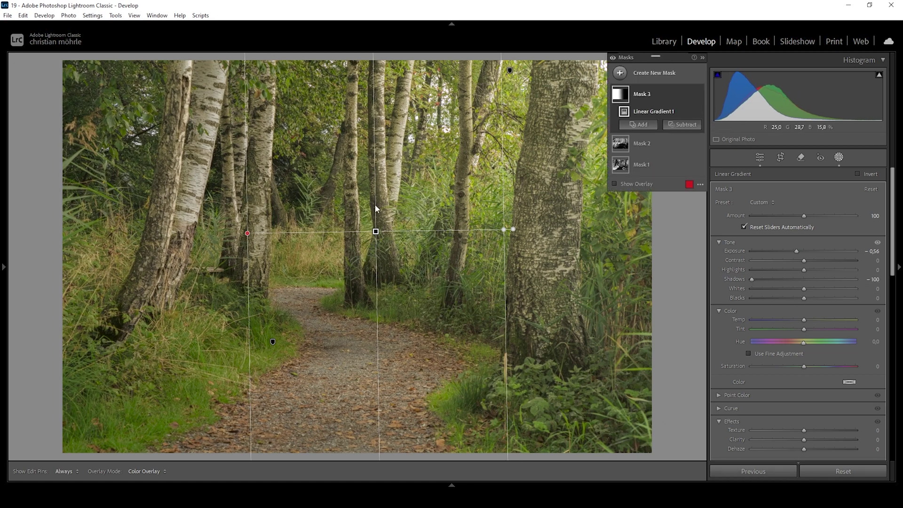
click(806, 297)
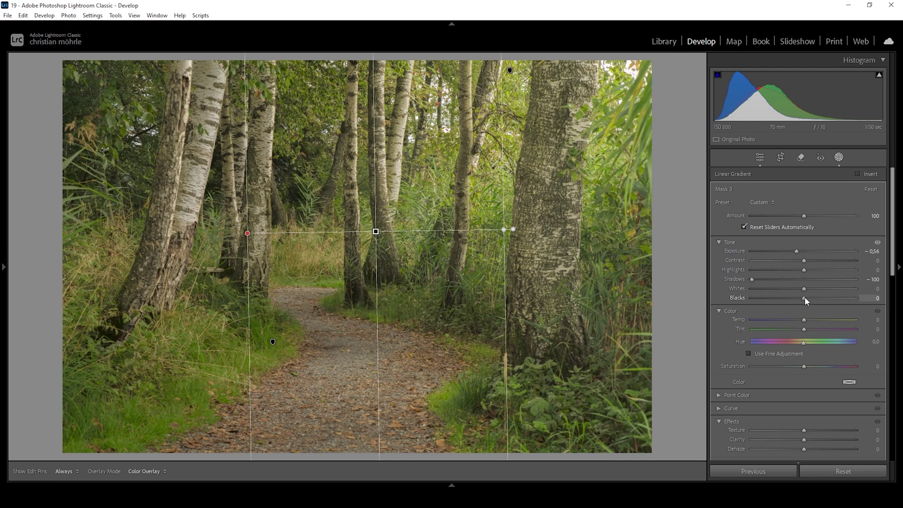
drag(805, 298, 806, 298)
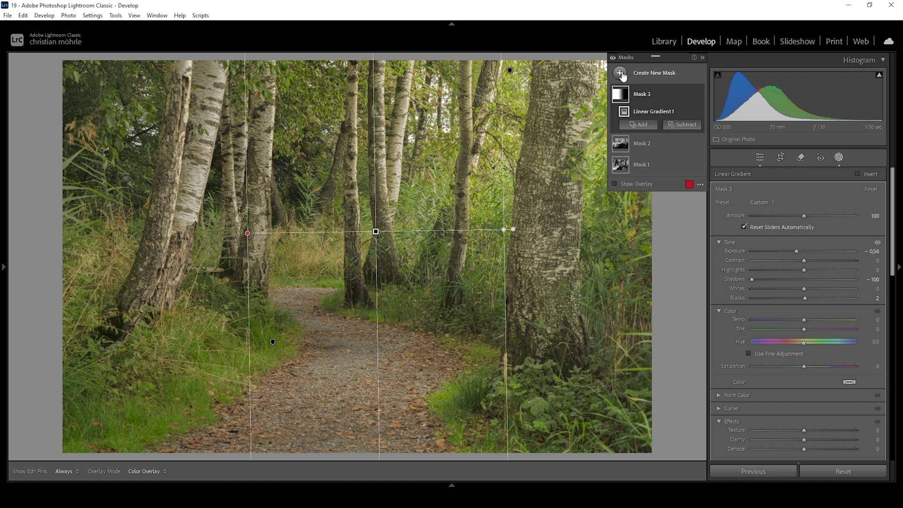
Add a Color Range mask sampled from the gravel at the middle of the path
click(621, 74)
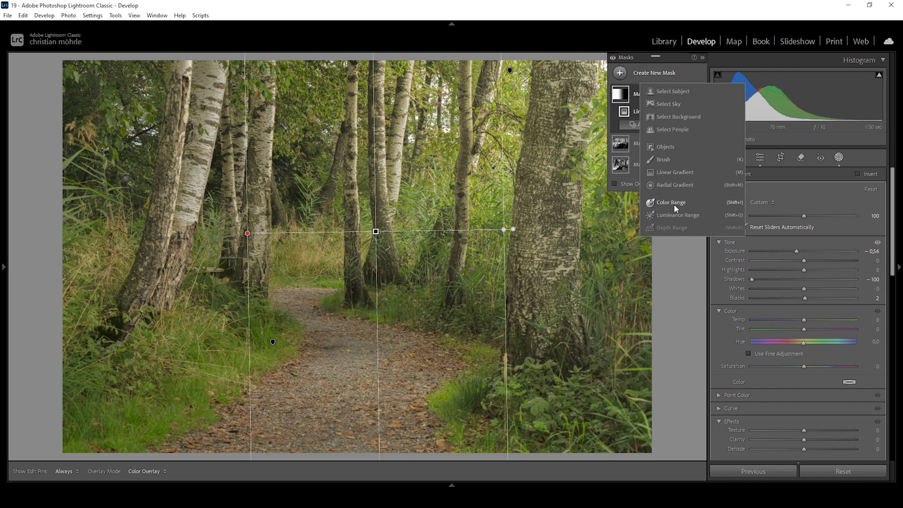
key(Escape)
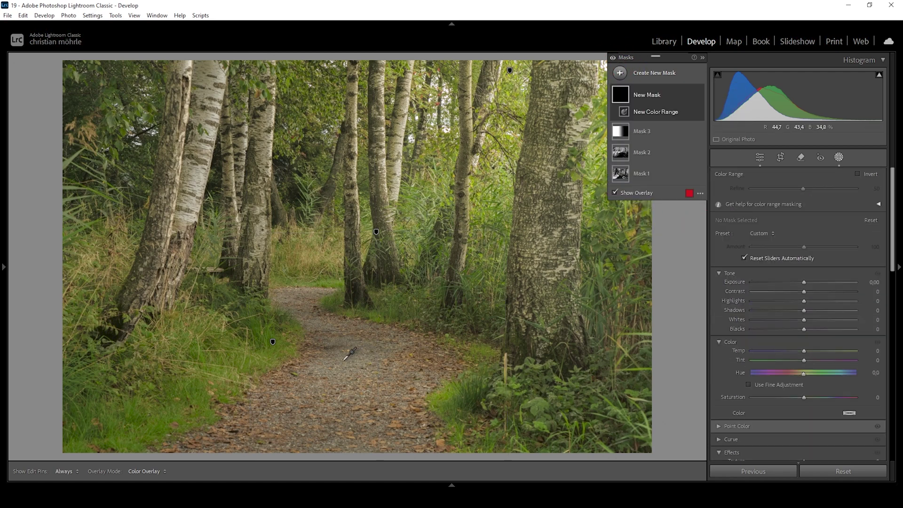
click(358, 353)
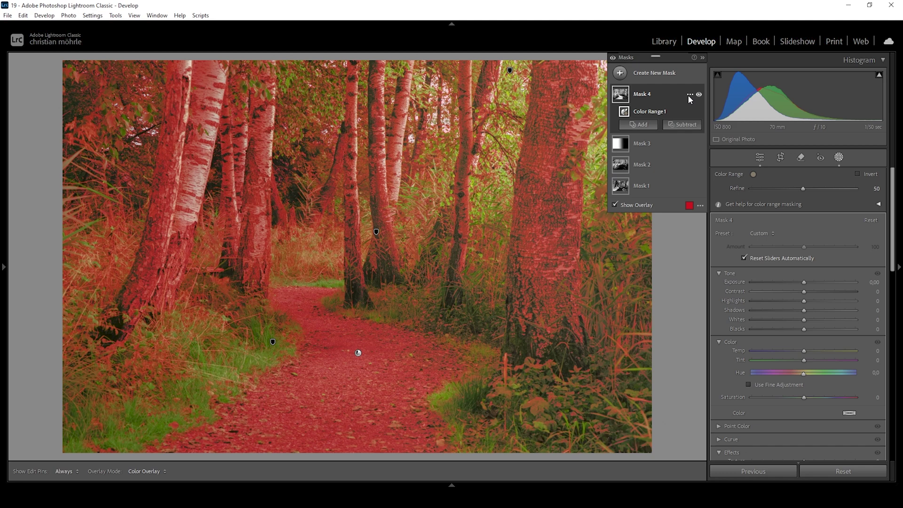
Intersect the path's color range mask with a brush and paint over the gravel path to limit the mask to it
click(689, 94)
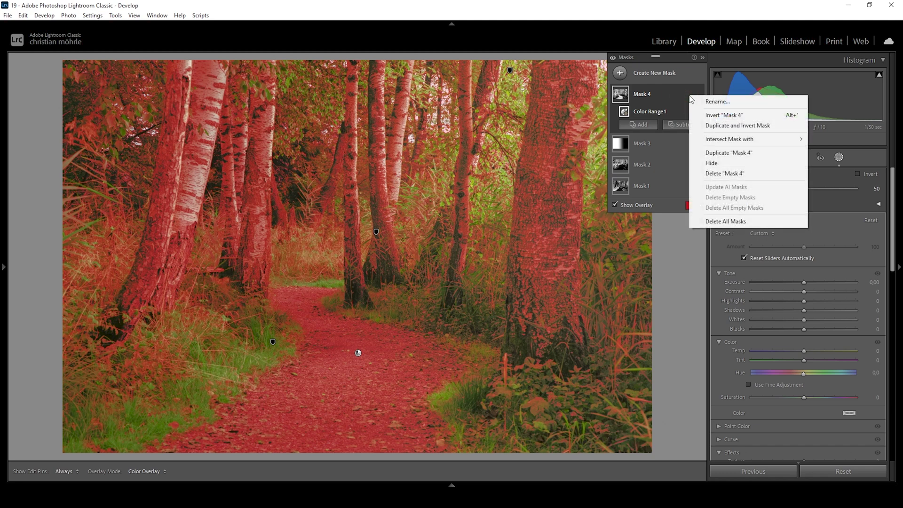
mouse_move(712, 141)
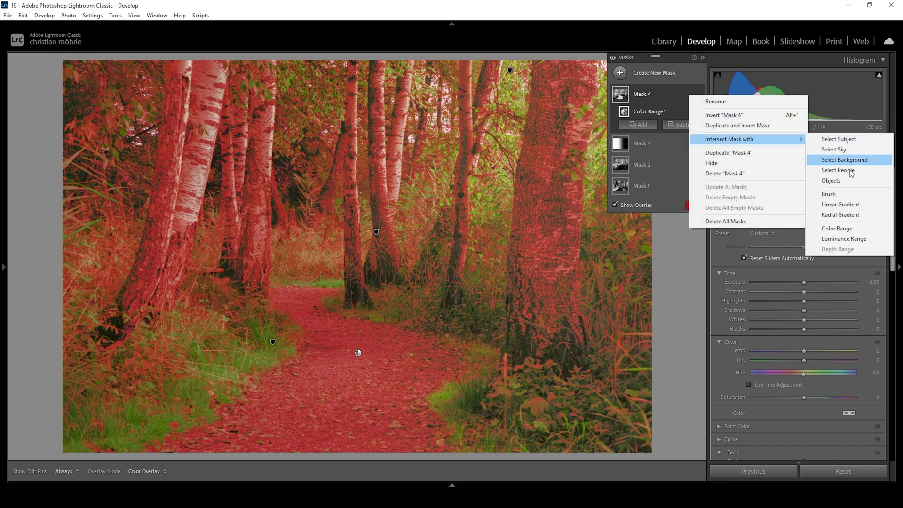
click(837, 193)
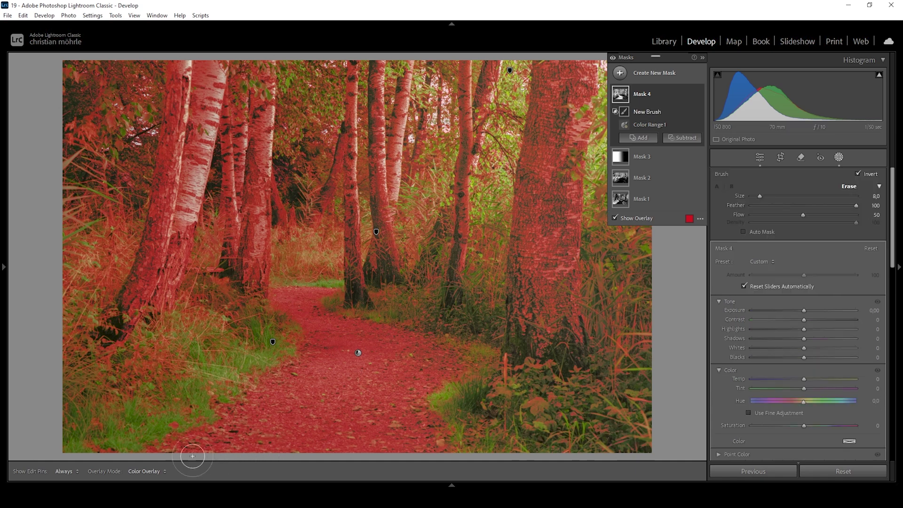
mouse_move(165, 456)
mouse_down()
mouse_move(290, 399)
mouse_move(146, 468)
mouse_move(314, 376)
mouse_move(257, 397)
mouse_move(196, 472)
mouse_move(273, 442)
mouse_move(284, 460)
mouse_move(332, 434)
mouse_move(324, 452)
mouse_move(378, 450)
mouse_move(412, 428)
mouse_move(391, 369)
mouse_up()
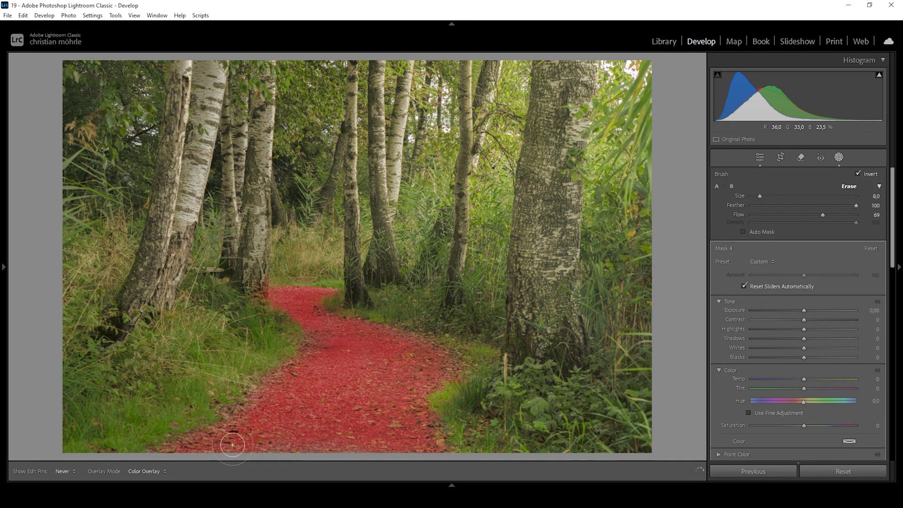
drag(254, 449, 298, 439)
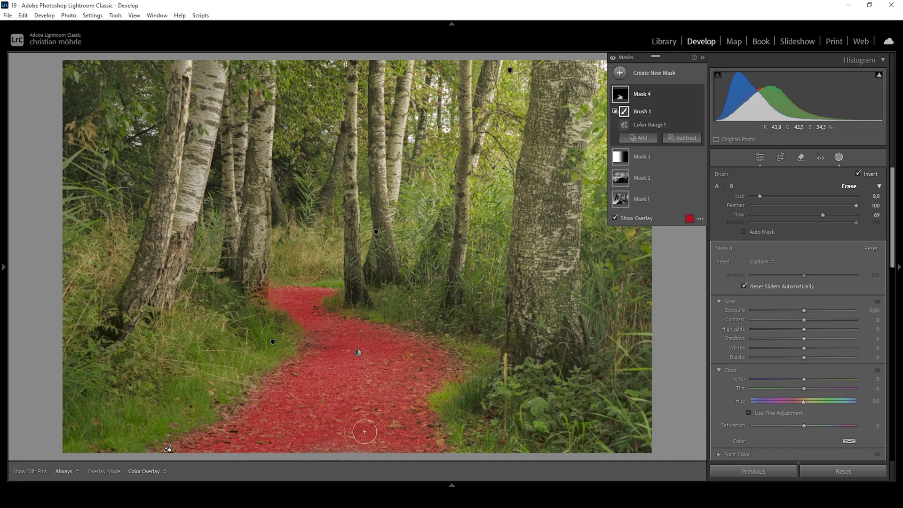
Set Contrast to 26, Shadows to −40, Whites to 21, Clarity to 17 and Temp to −31 for the path mask
drag(806, 320, 814, 350)
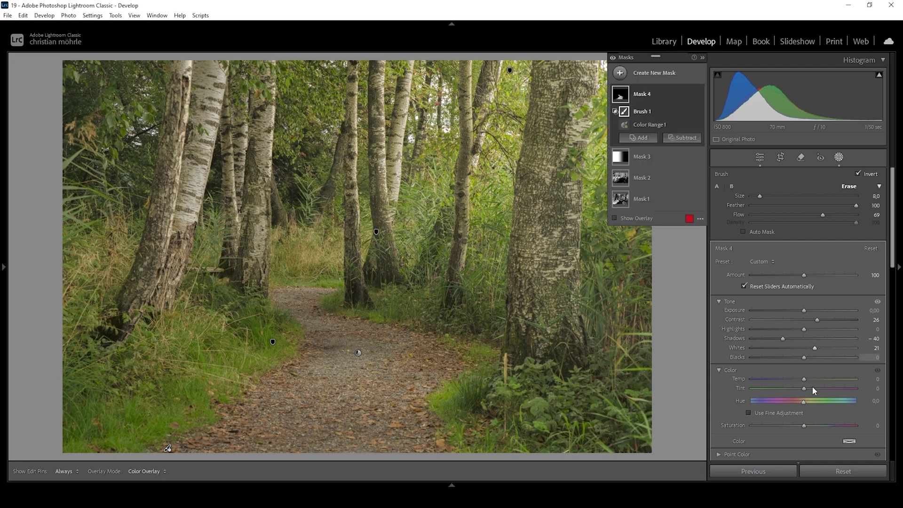
scroll(815, 381, down, 5)
drag(809, 308, 811, 306)
scroll(826, 322, up, 3)
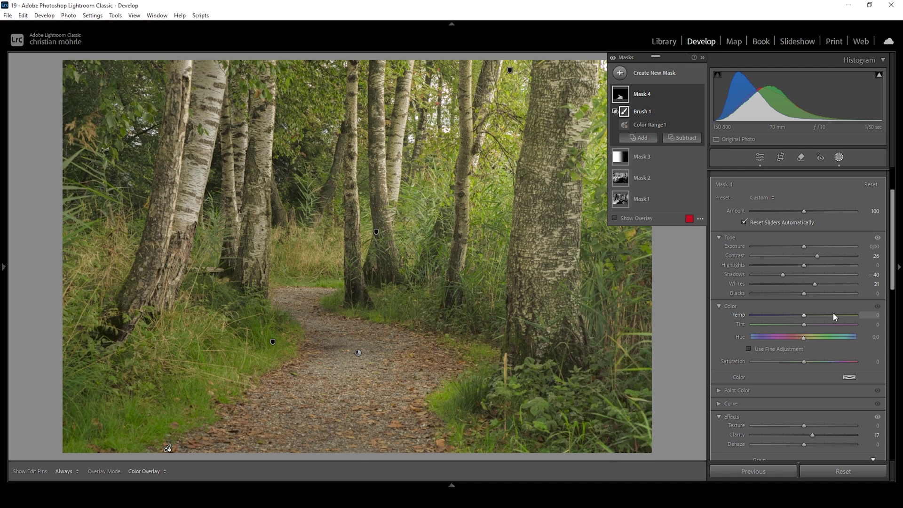
drag(801, 314, 788, 315)
Add a Color Range mask sampled from a white birch trunk and brush away everything except the tree trunks using Subtract
click(630, 79)
click(669, 202)
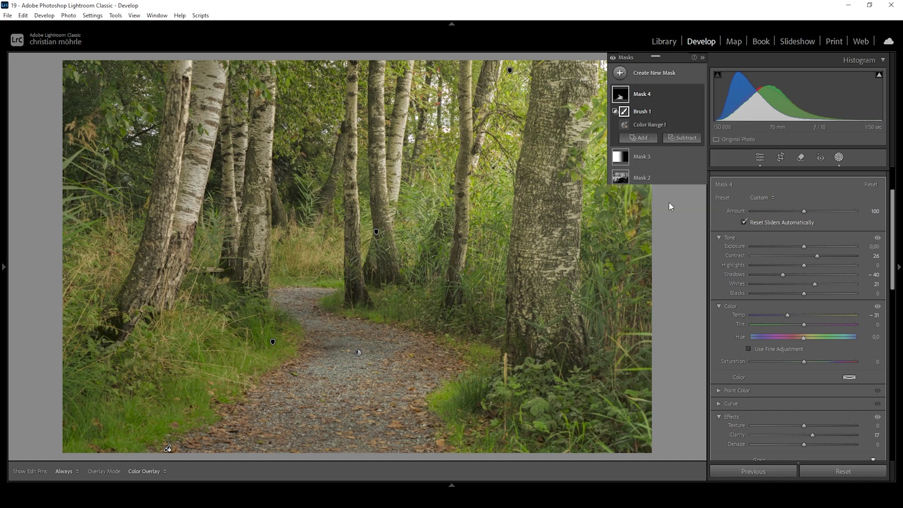
click(221, 99)
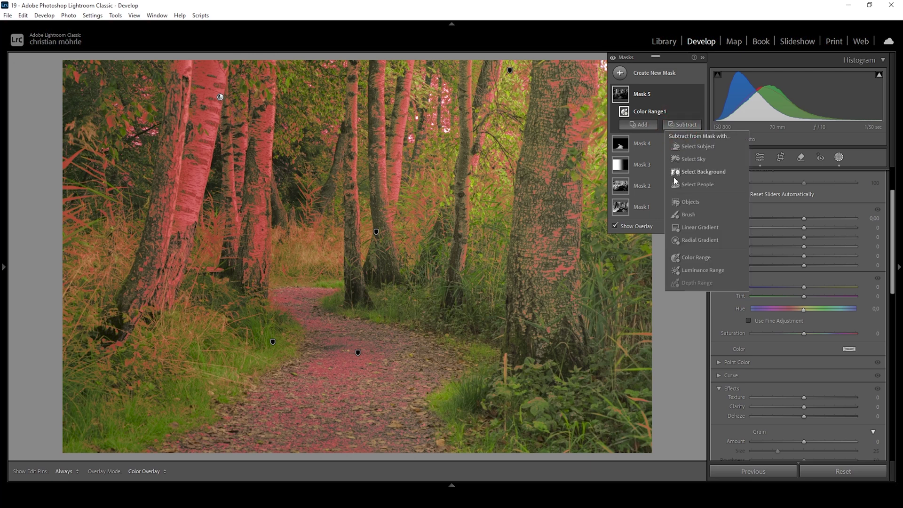
click(688, 215)
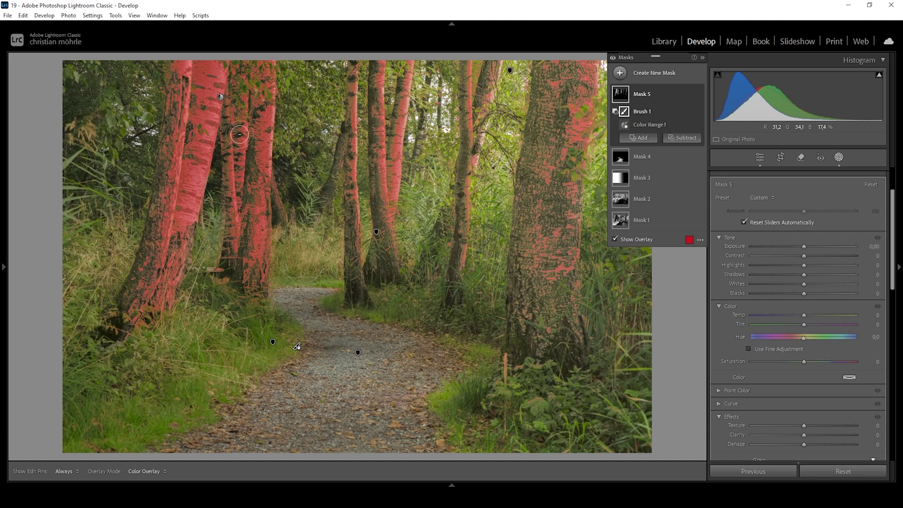
Brighten the trunk mask with Exposure 0.42 and Whites 47
drag(806, 246, 808, 246)
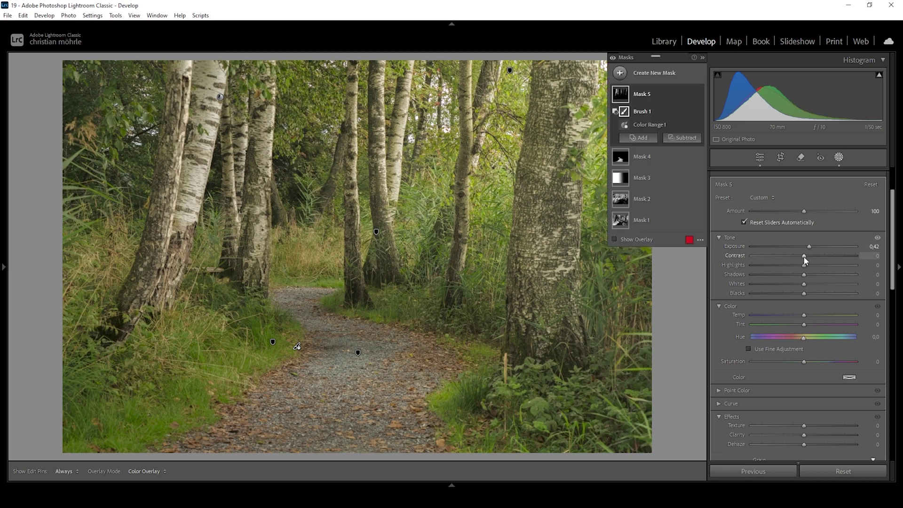
drag(816, 284, 817, 283)
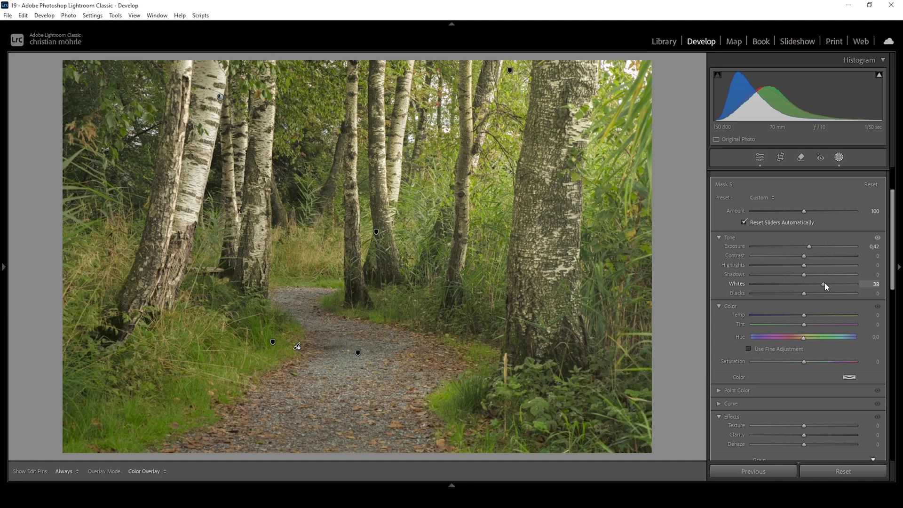
drag(829, 283, 824, 282)
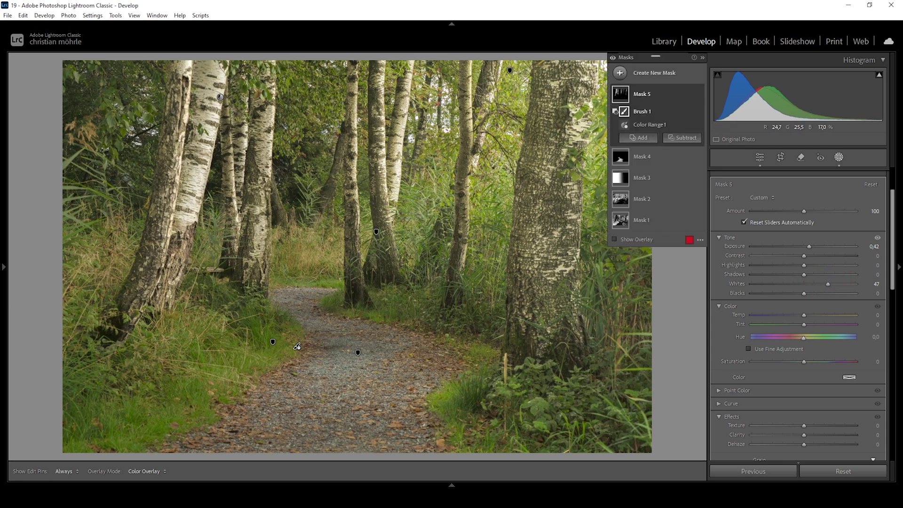
Add a Linear Gradient mask rising from the photo's lower edge over the foreground path, with Exposure −0.85 and Contrast 11
click(622, 73)
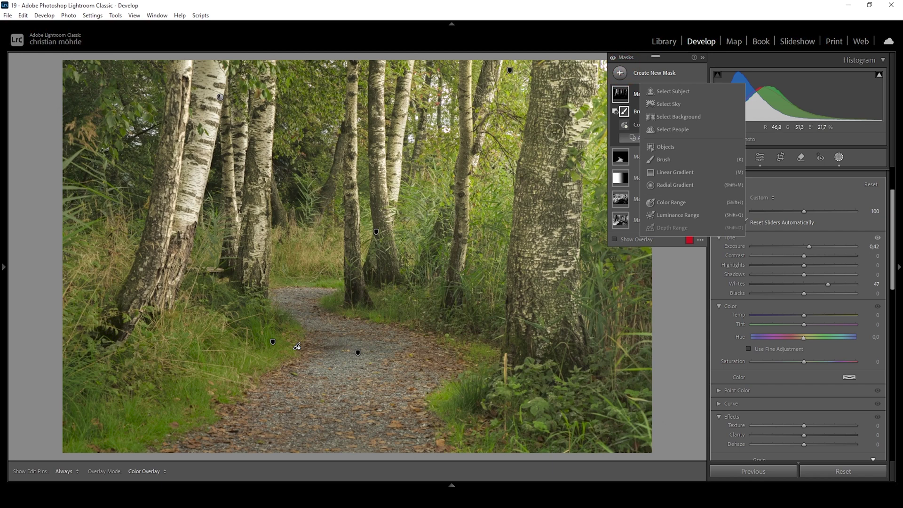
click(678, 174)
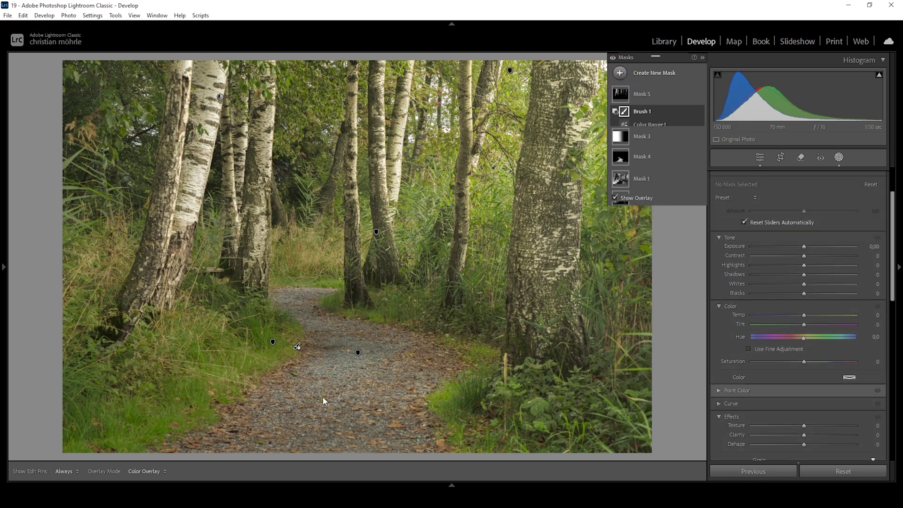
drag(346, 431, 348, 338)
drag(347, 430, 387, 433)
drag(804, 186, 791, 186)
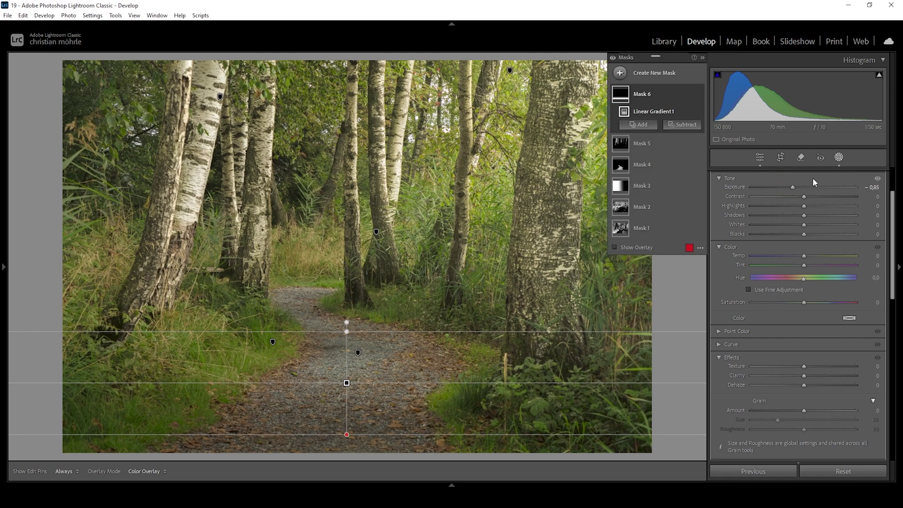
drag(805, 197, 810, 196)
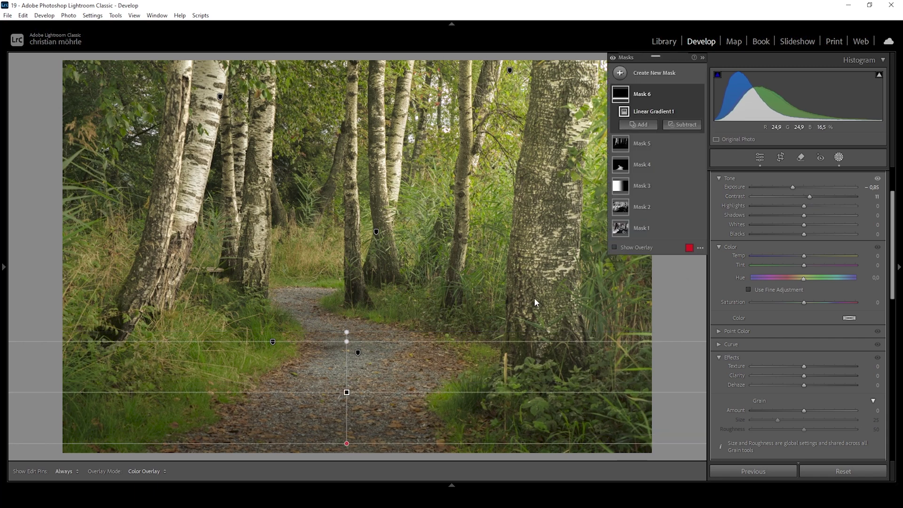
Set Temp to −16 and Saturation to −35 for the trunk mask, and compare the photo with all masks off and on
click(646, 144)
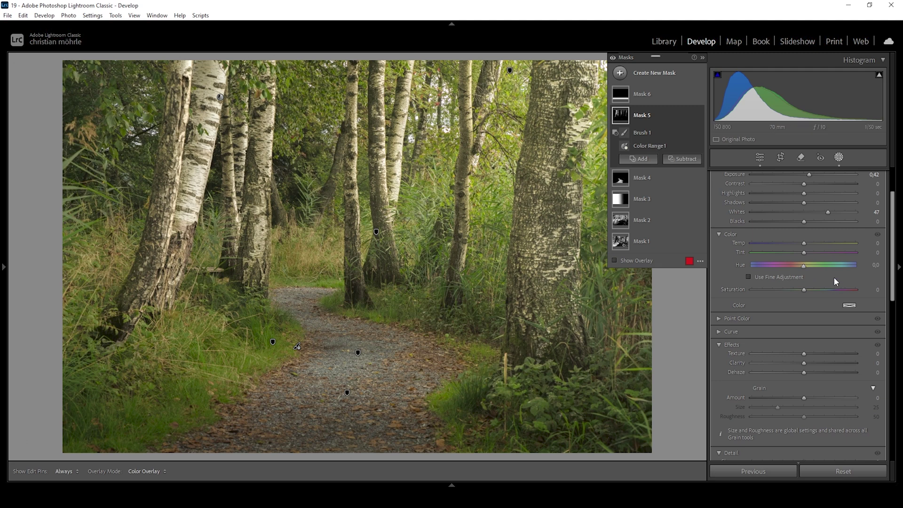
drag(803, 243, 796, 244)
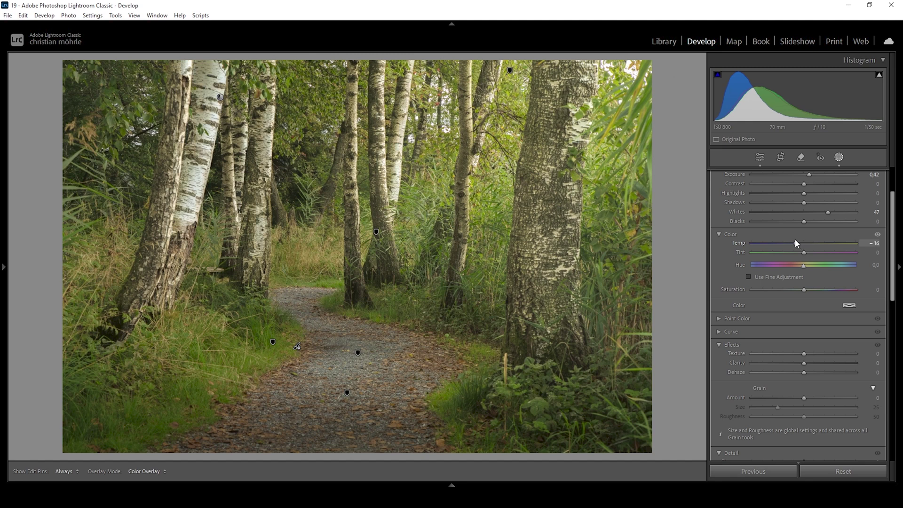
drag(796, 243, 796, 243)
drag(804, 290, 786, 286)
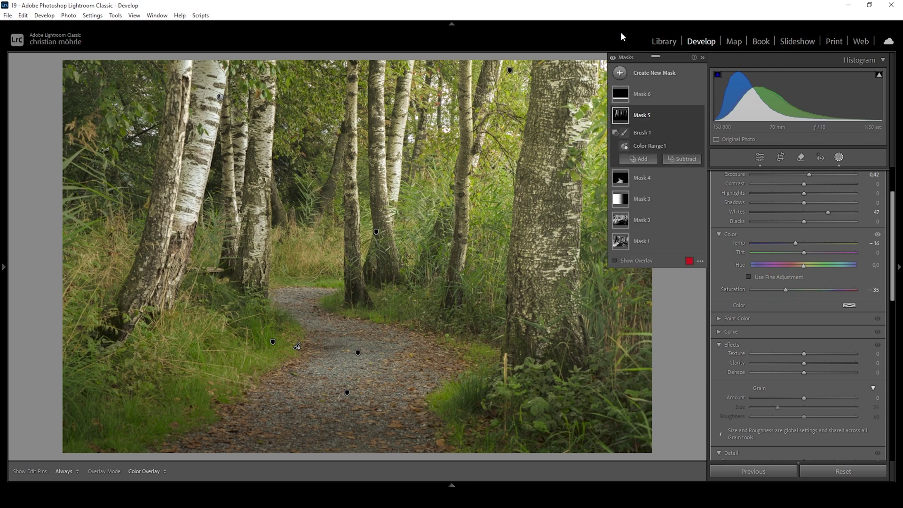
click(614, 59)
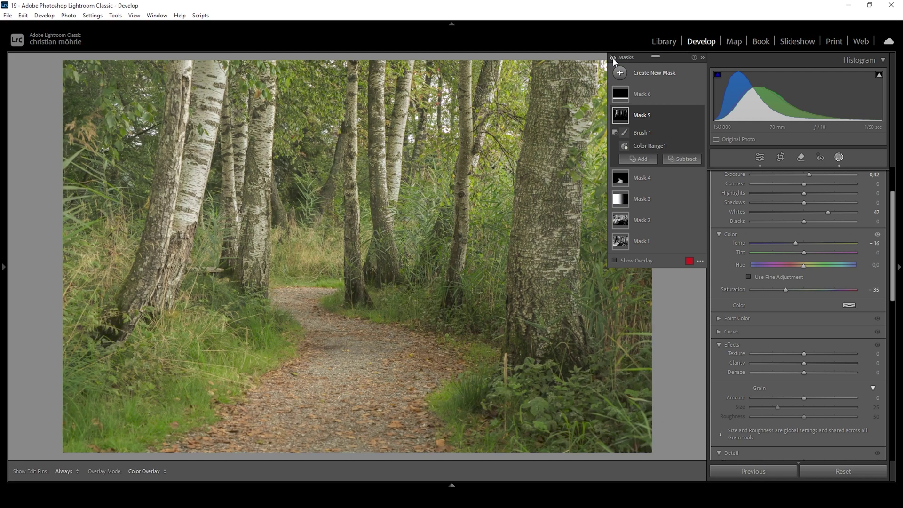
click(614, 59)
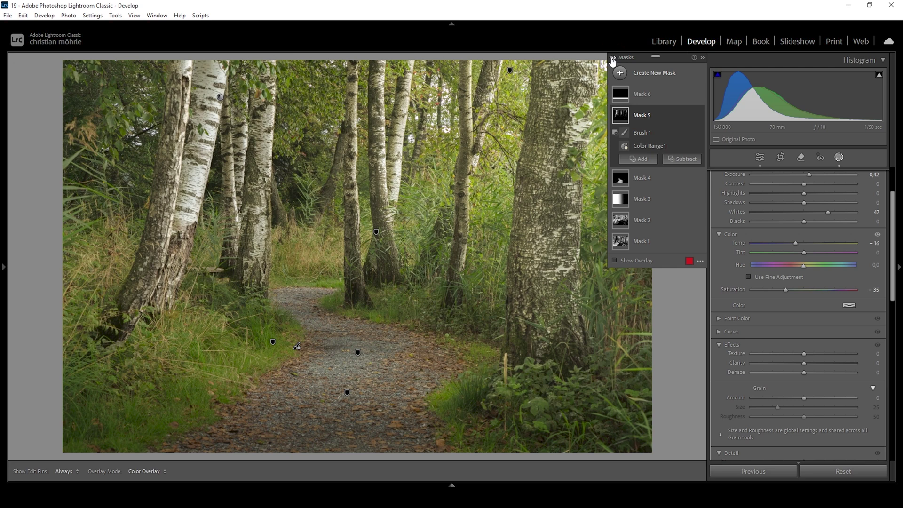
Shift the Color Mixer hues for the whole photo: Orange −7, Yellow −27 and Green +23
click(760, 157)
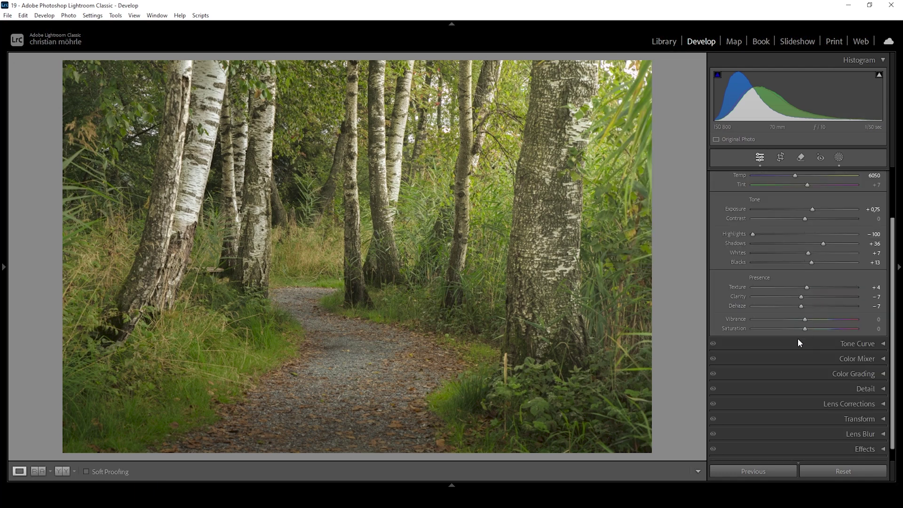
click(803, 358)
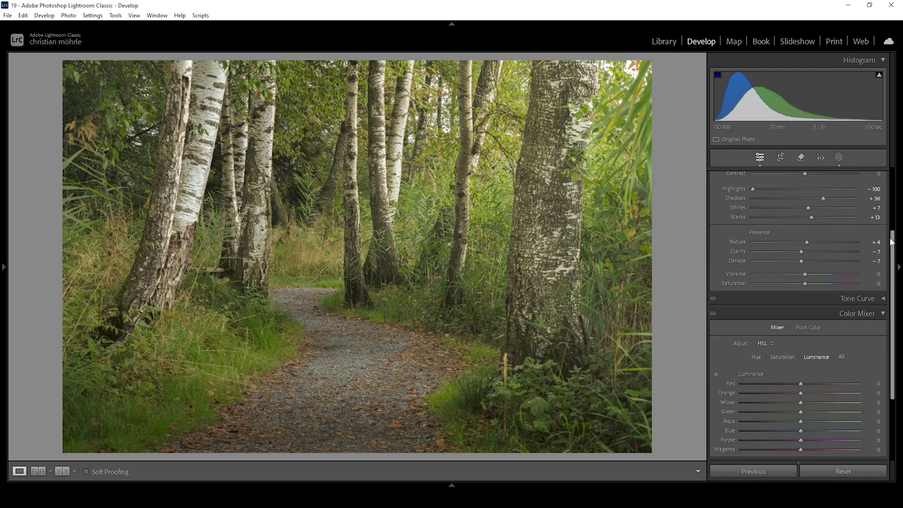
scroll(886, 275, down, 2)
scroll(887, 275, down, 1)
click(756, 287)
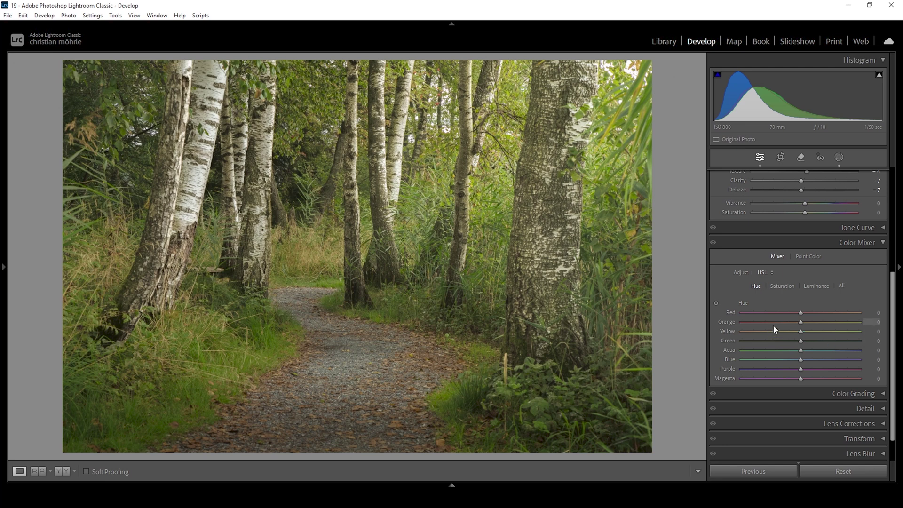
drag(801, 326, 797, 325)
drag(801, 332, 790, 331)
drag(791, 334, 789, 334)
drag(790, 333, 785, 334)
drag(801, 340, 812, 341)
drag(813, 340, 814, 340)
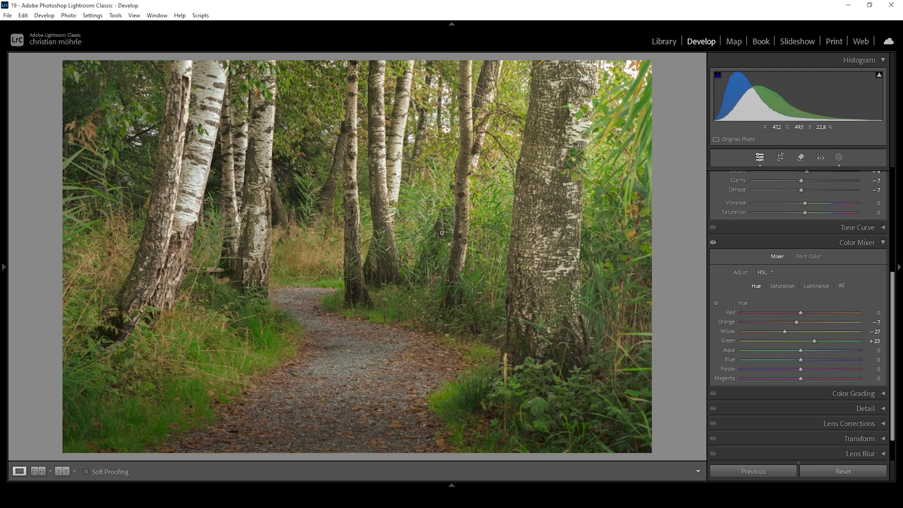
Raise the Color Mixer saturation of Orange to +21, Yellow to +9 and Green to +23
click(783, 287)
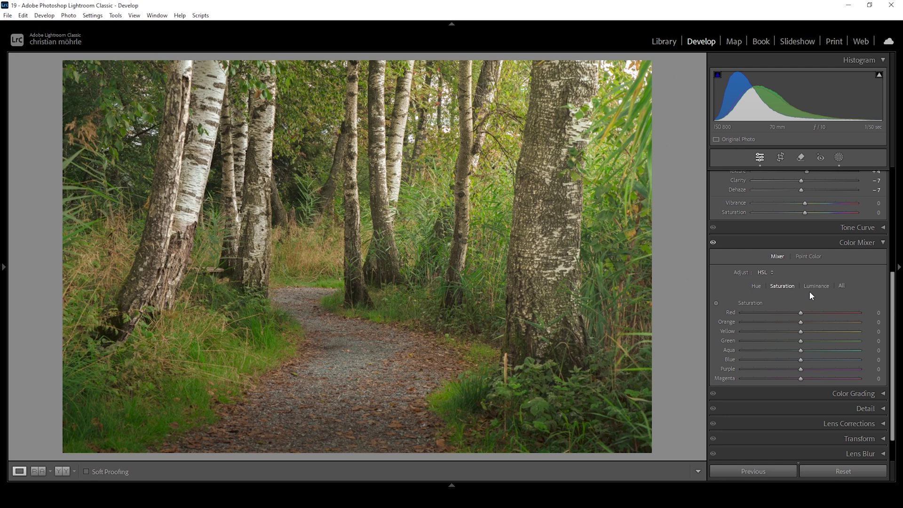
scroll(807, 323, up, 5)
scroll(808, 331, up, 5)
drag(809, 332, 815, 339)
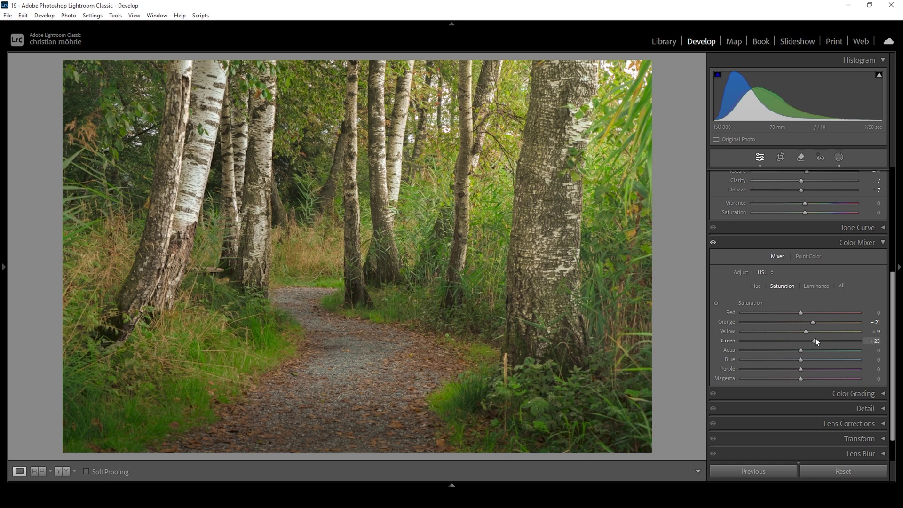
scroll(816, 341, up, 4)
Set the Color Mixer luminance of Orange to −25, Yellow to +8 and Green to +20, and collapse the Color Mixer
click(816, 286)
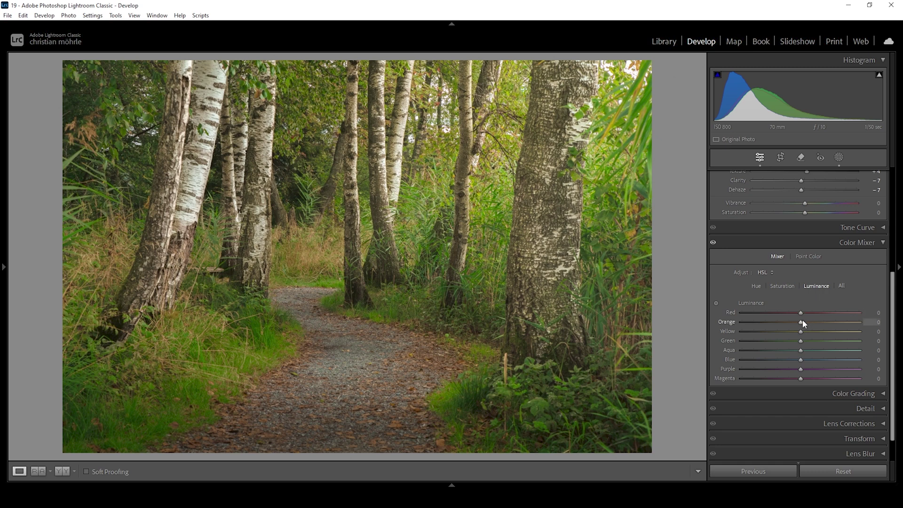
drag(800, 324, 782, 324)
drag(788, 323, 812, 334)
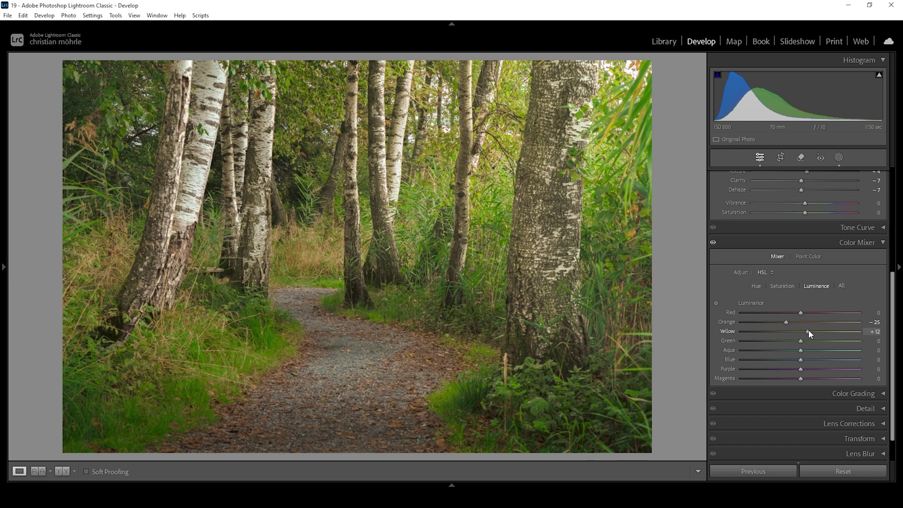
drag(808, 331, 805, 331)
drag(807, 342, 812, 342)
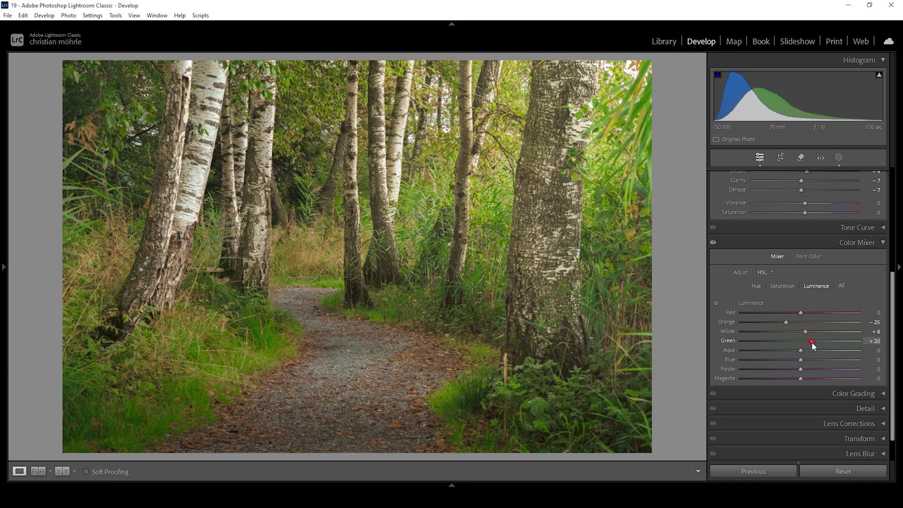
click(884, 244)
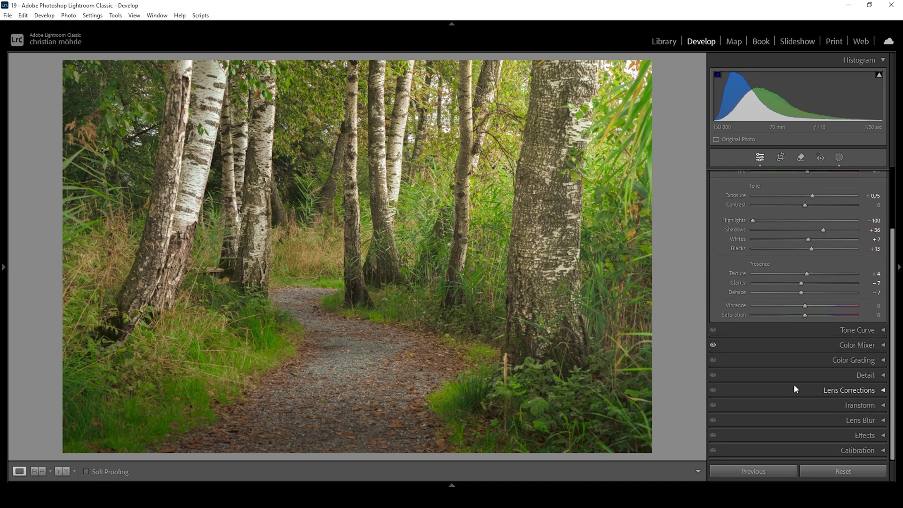
Color grade the midtones with Hue 228 and Saturation 18, and collapse the Color Grading settings
click(813, 357)
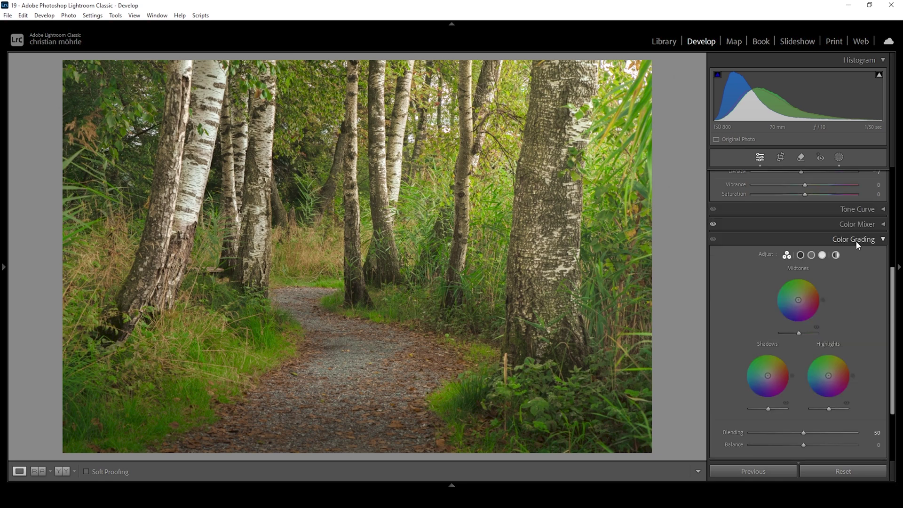
click(811, 255)
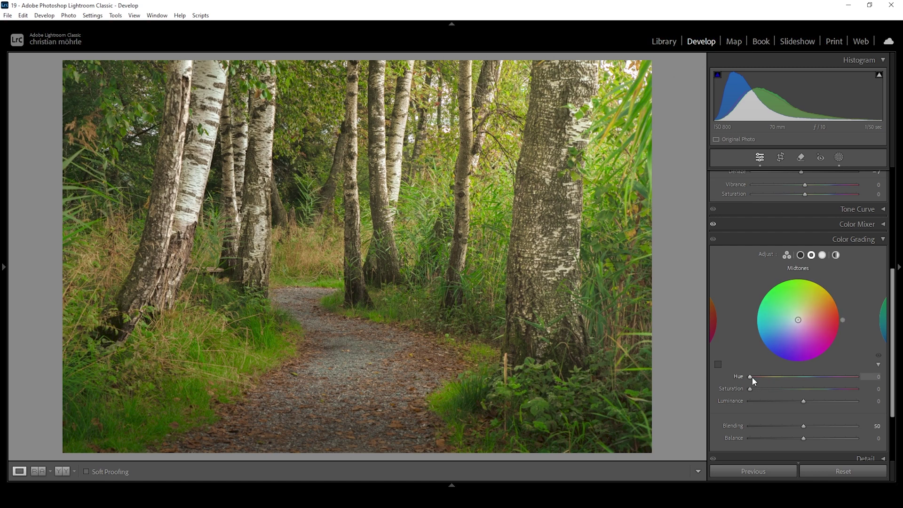
drag(752, 376, 820, 383)
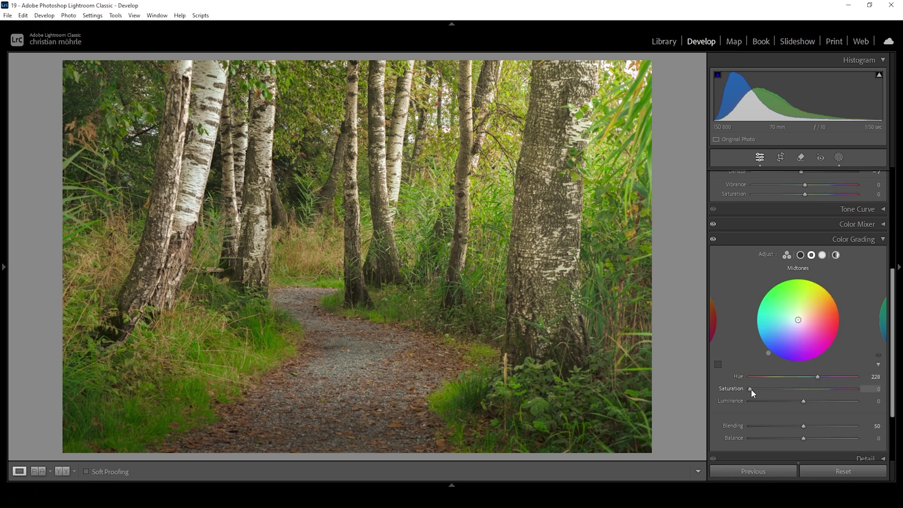
drag(752, 389, 770, 389)
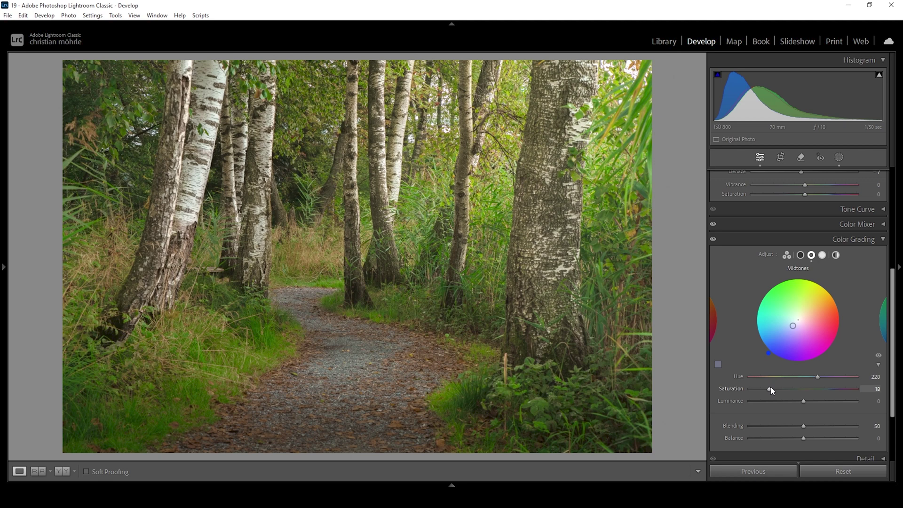
click(710, 236)
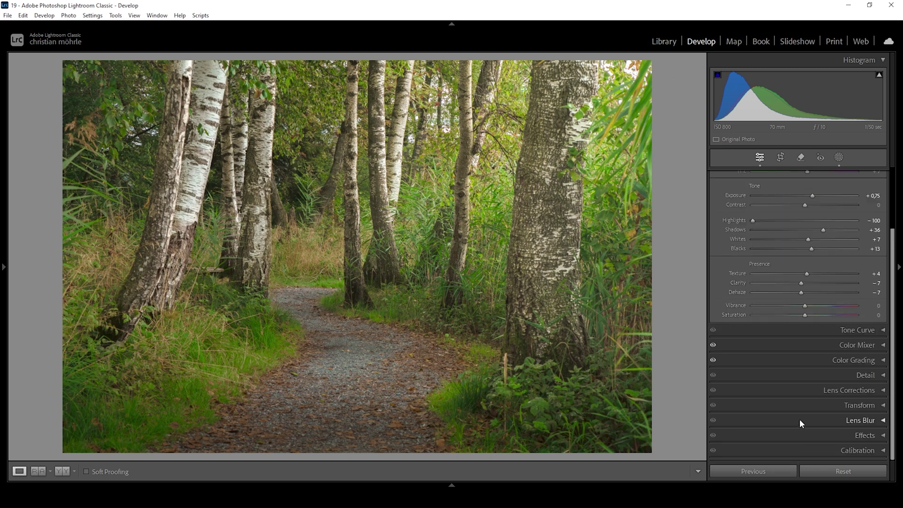
Set the Blue Primary hue to −7 and saturation to +51 in the Calibration settings
key(ctrl+9)
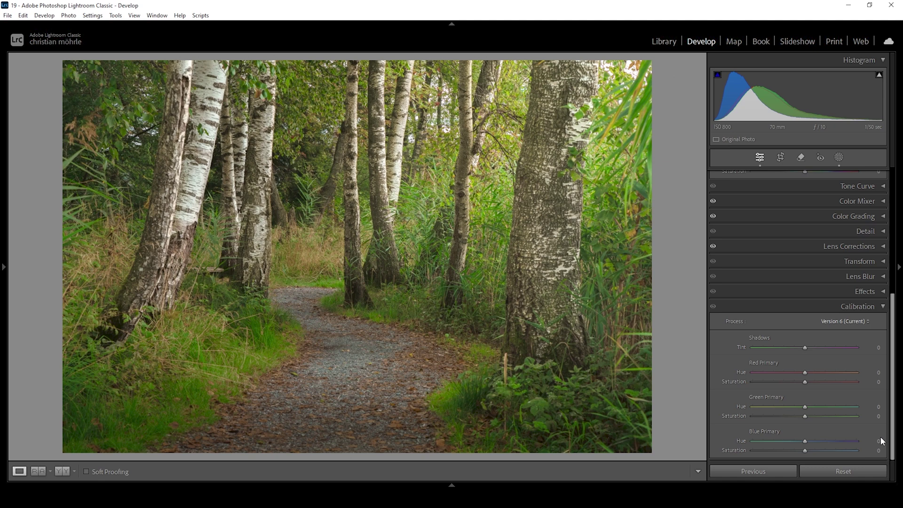
drag(805, 443, 831, 452)
drag(831, 452, 831, 453)
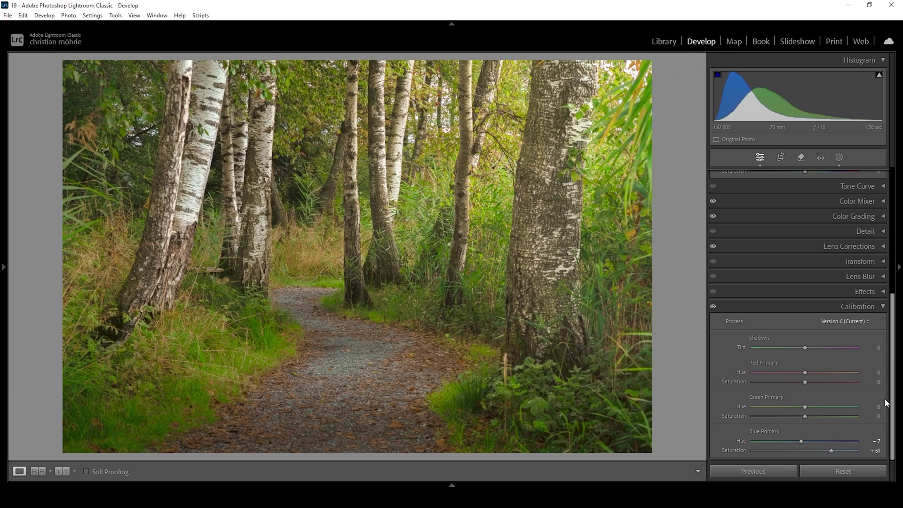
Set the Red and Green Primary hue and saturation to +10 each, lower the Blue Primary saturation, and collapse Calibration
click(811, 408)
drag(807, 417, 809, 417)
drag(804, 373, 809, 382)
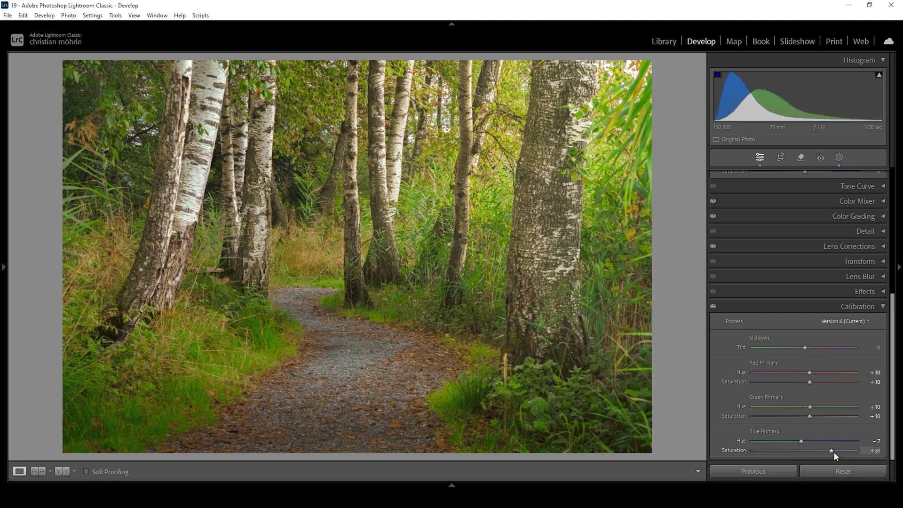
drag(832, 450, 818, 452)
key(ctrl+9)
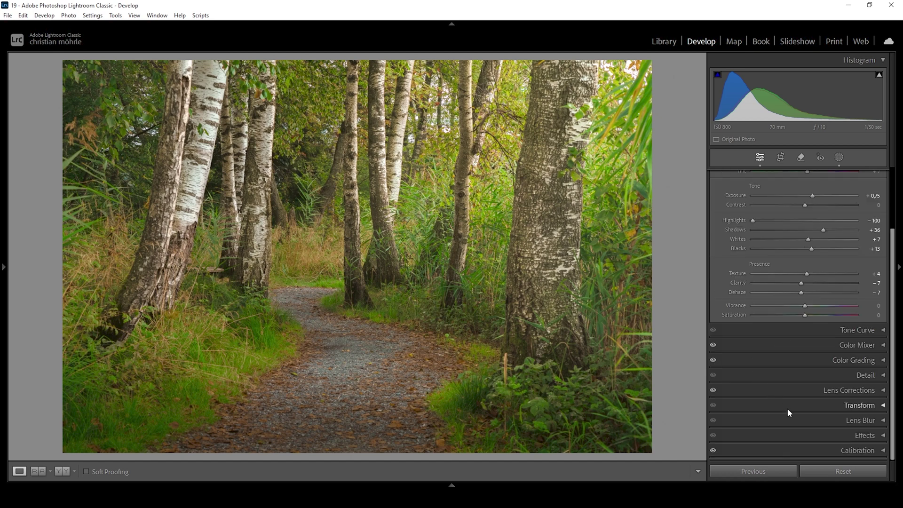
Set the photo's sharpening to Radius 0.5, Detail 100 and Masking 84
click(805, 374)
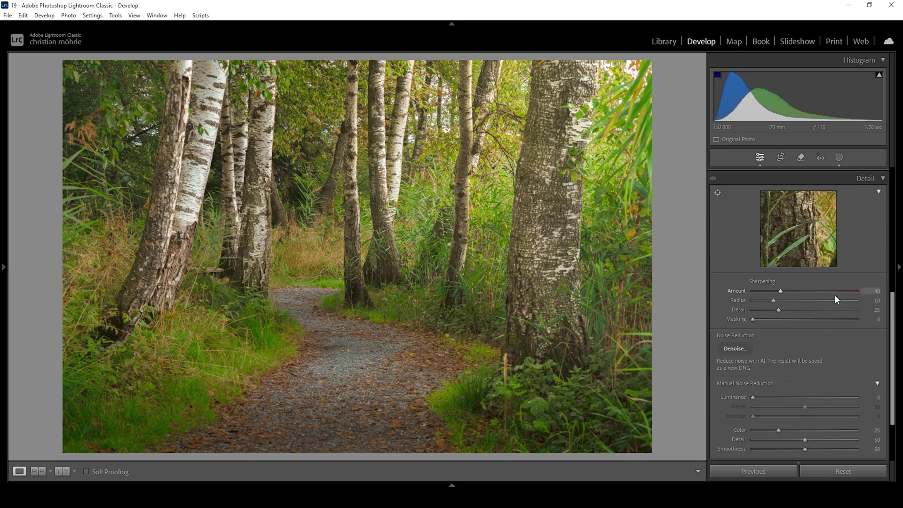
mouse_move(772, 301)
mouse_down()
mouse_move(748, 305)
mouse_move(891, 308)
mouse_up()
drag(758, 318, 840, 319)
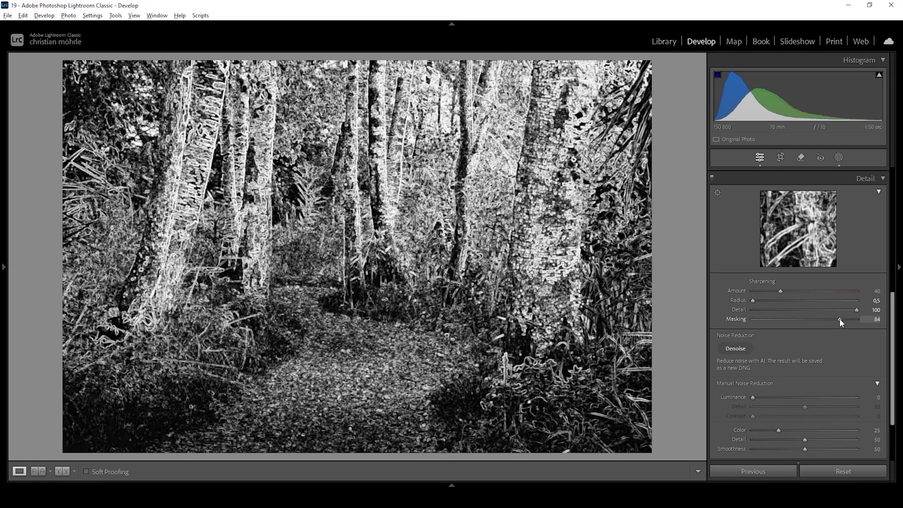
drag(841, 320, 840, 319)
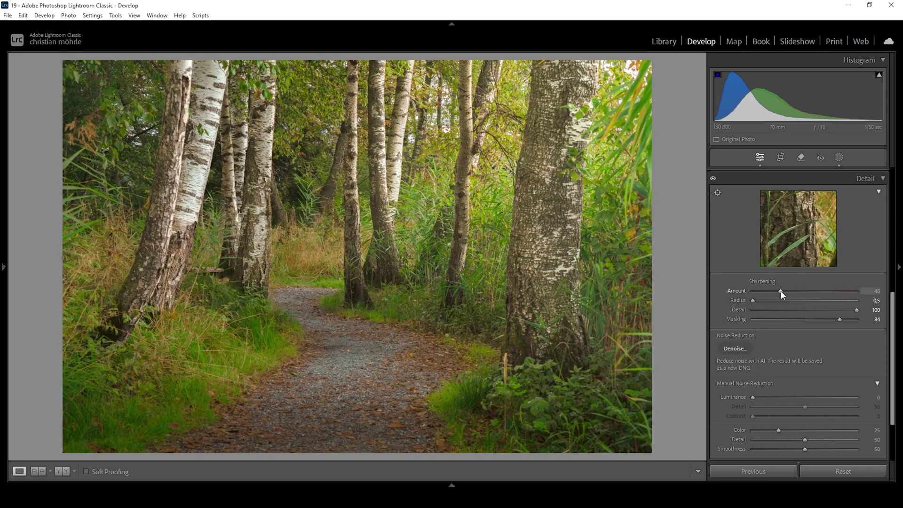